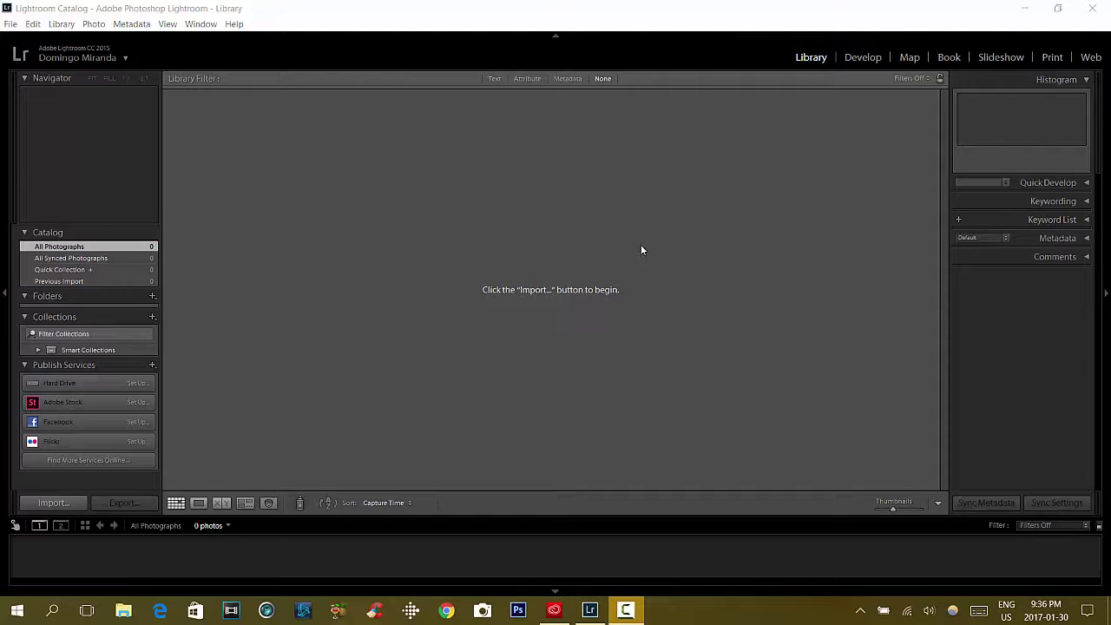
Step: Import the 29 photos from the Pictures > Logitech Webcam folder into the catalog
click(352, 7)
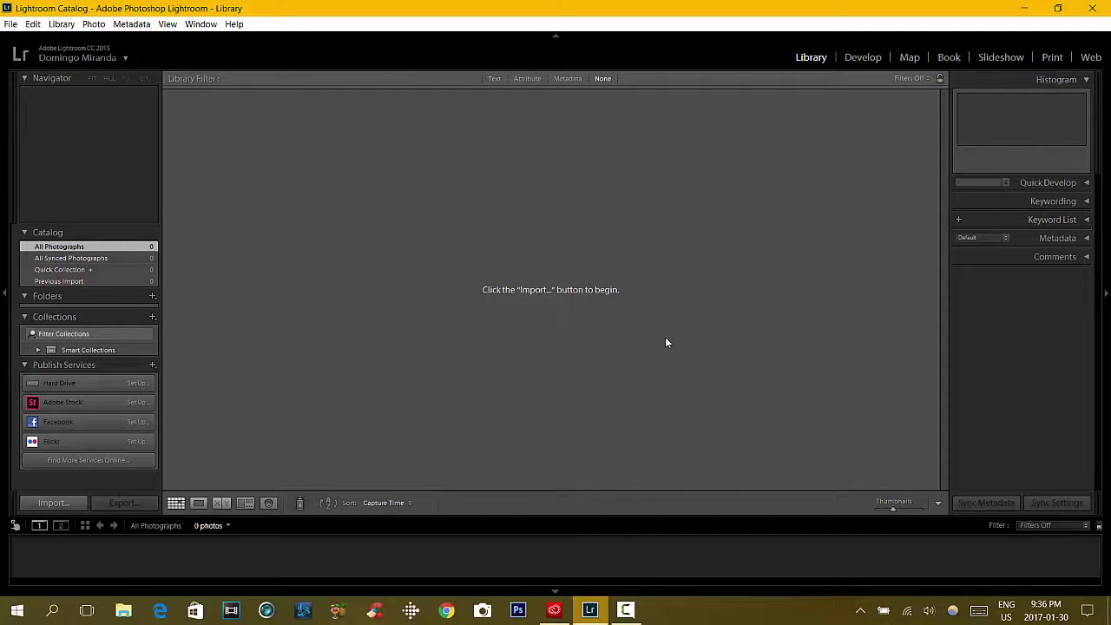
click(52, 505)
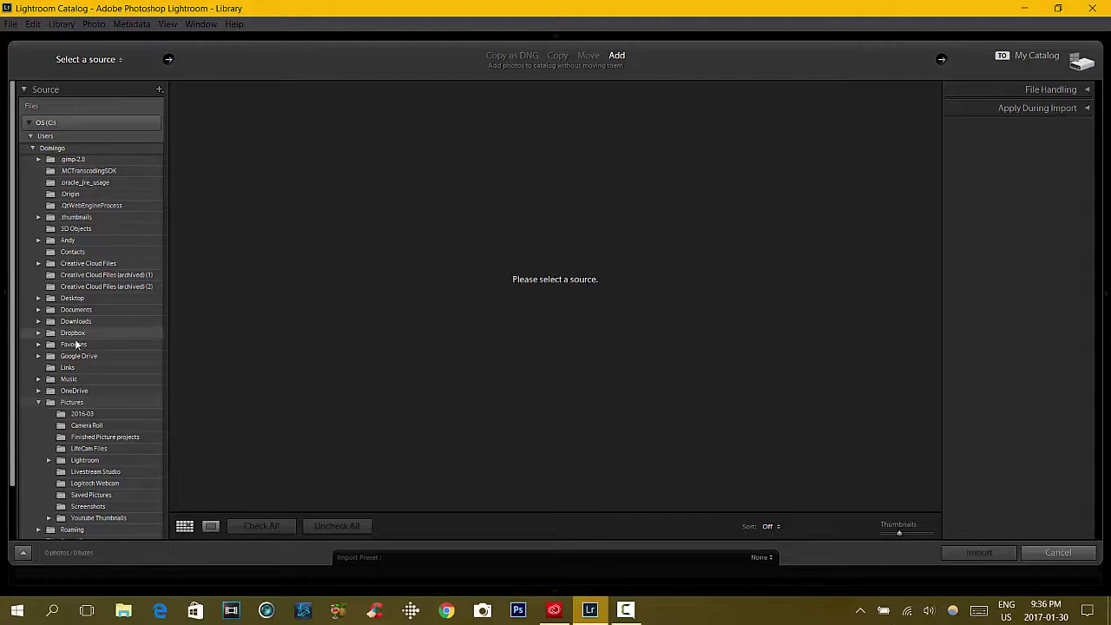
click(97, 429)
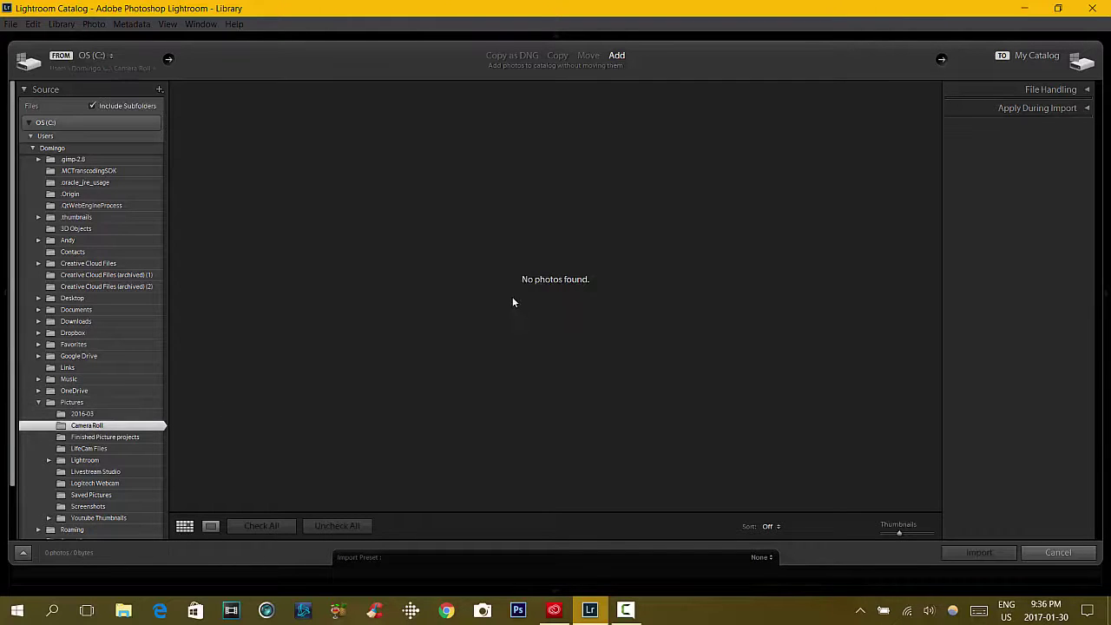
click(104, 414)
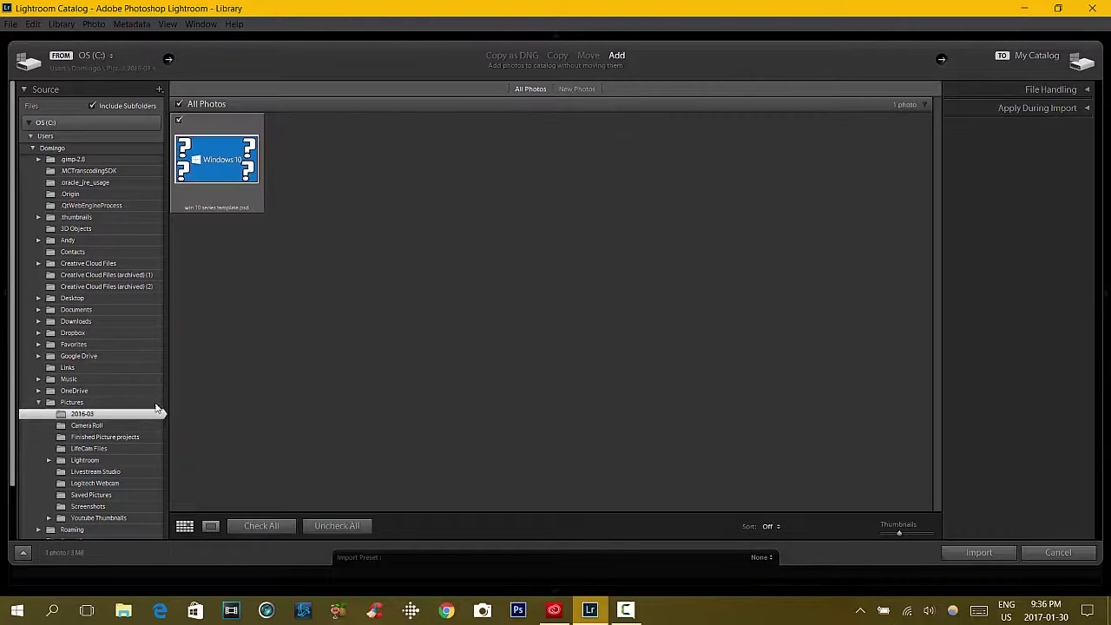
click(79, 485)
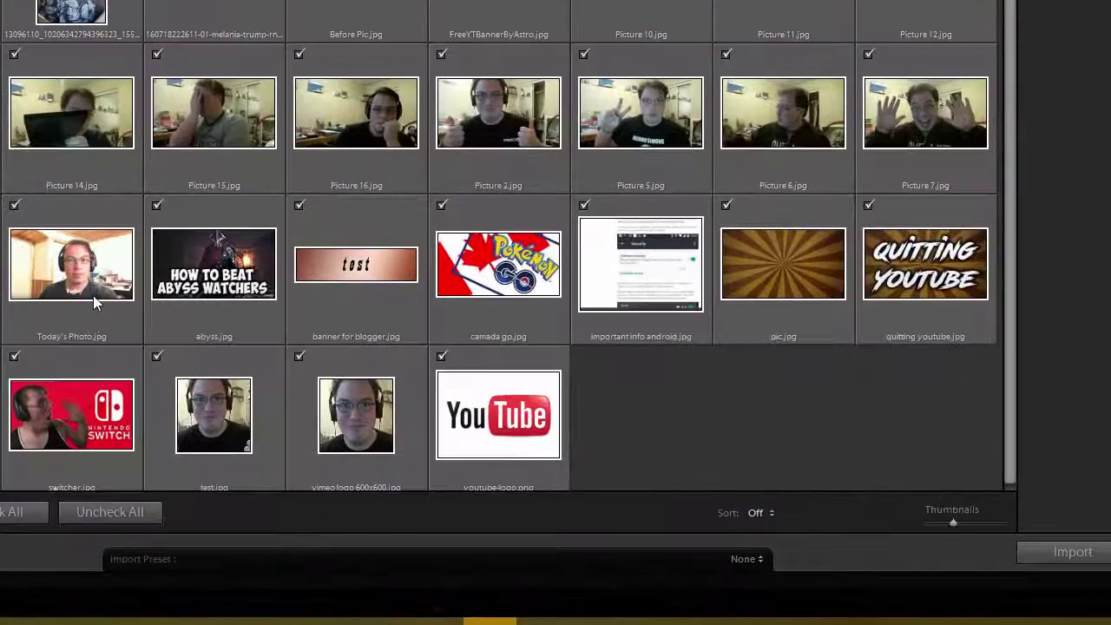
click(56, 263)
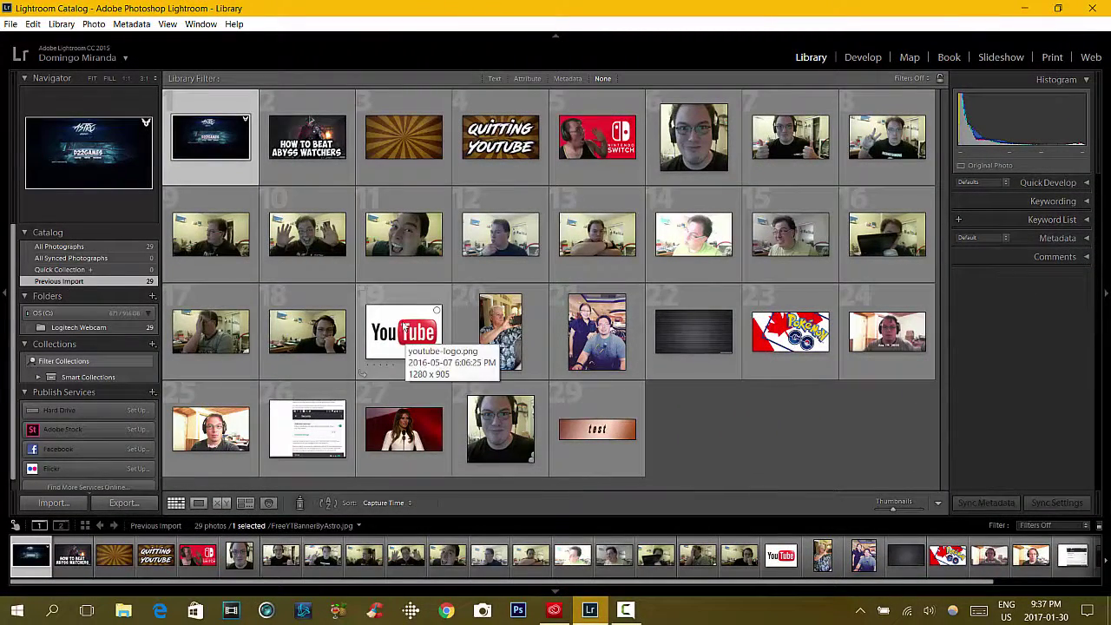
Step: Open the headshot photo in Develop and try the Blue Hi-Contrast, Red and Yellow B&W filter presets
click(676, 148)
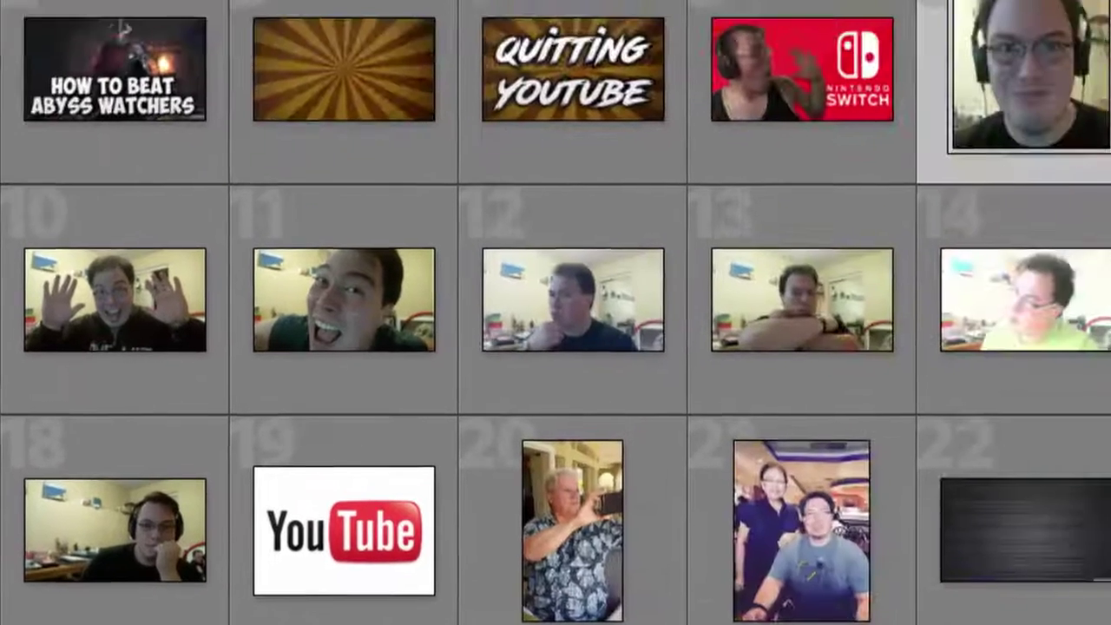
key(d)
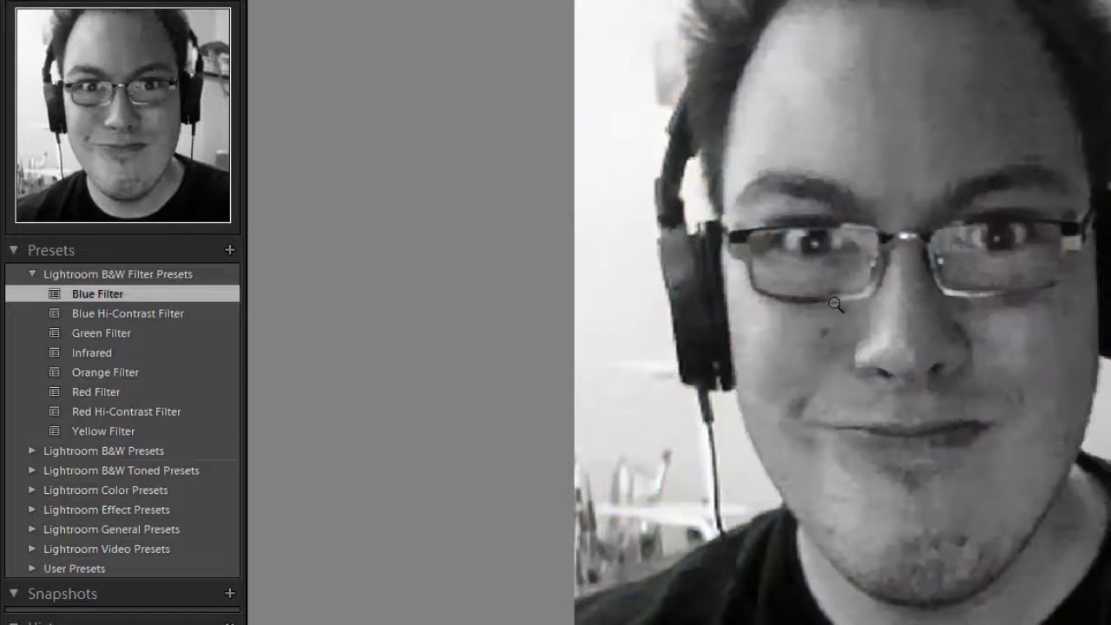
click(113, 319)
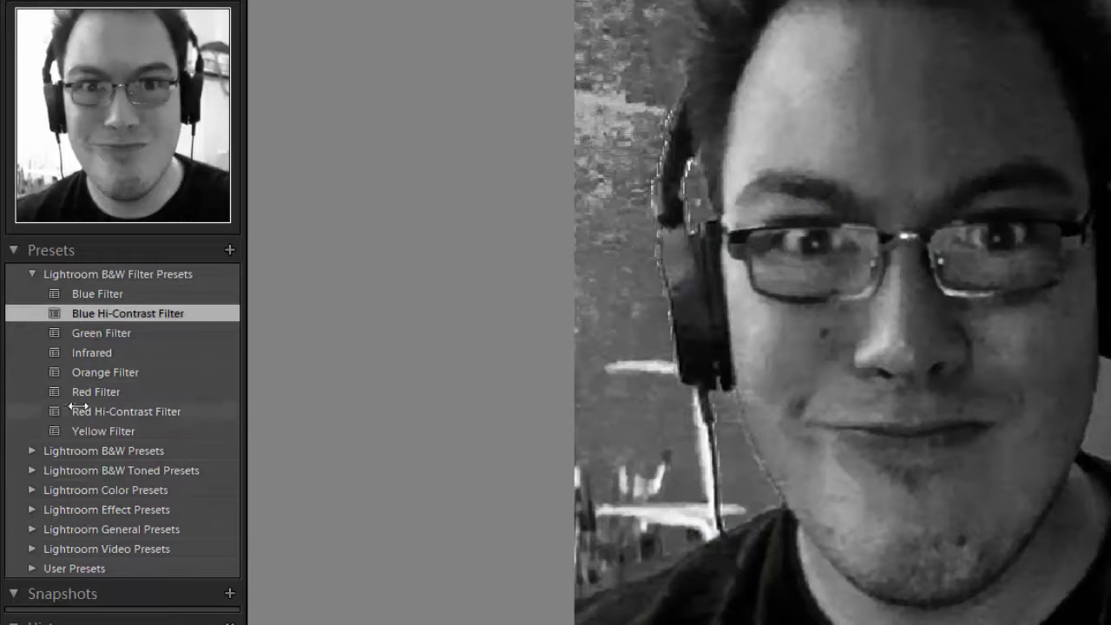
click(79, 395)
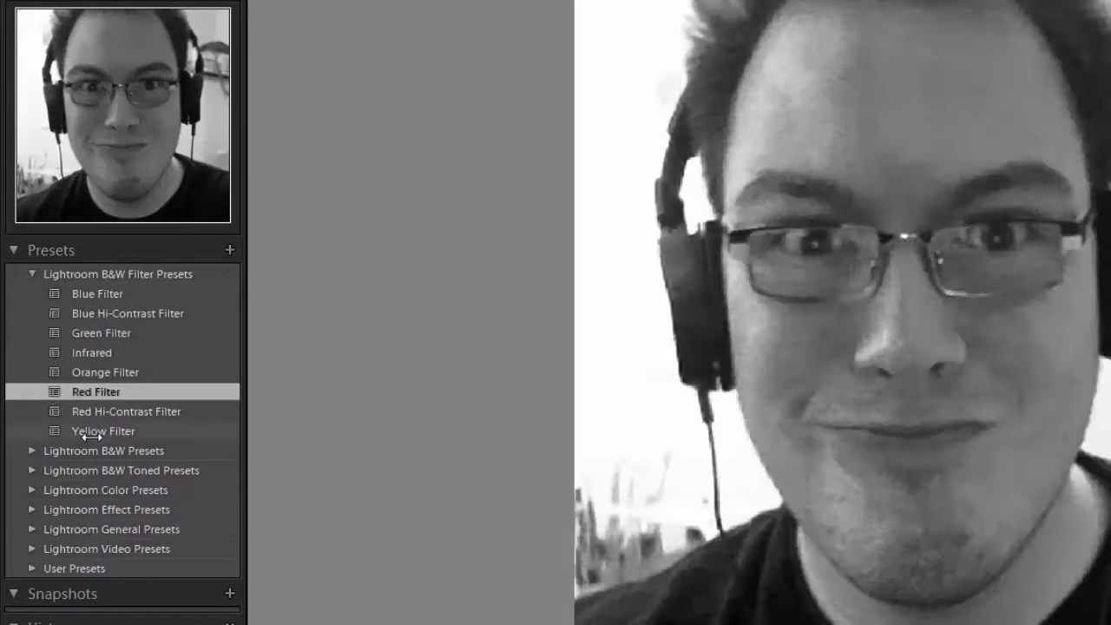
click(94, 433)
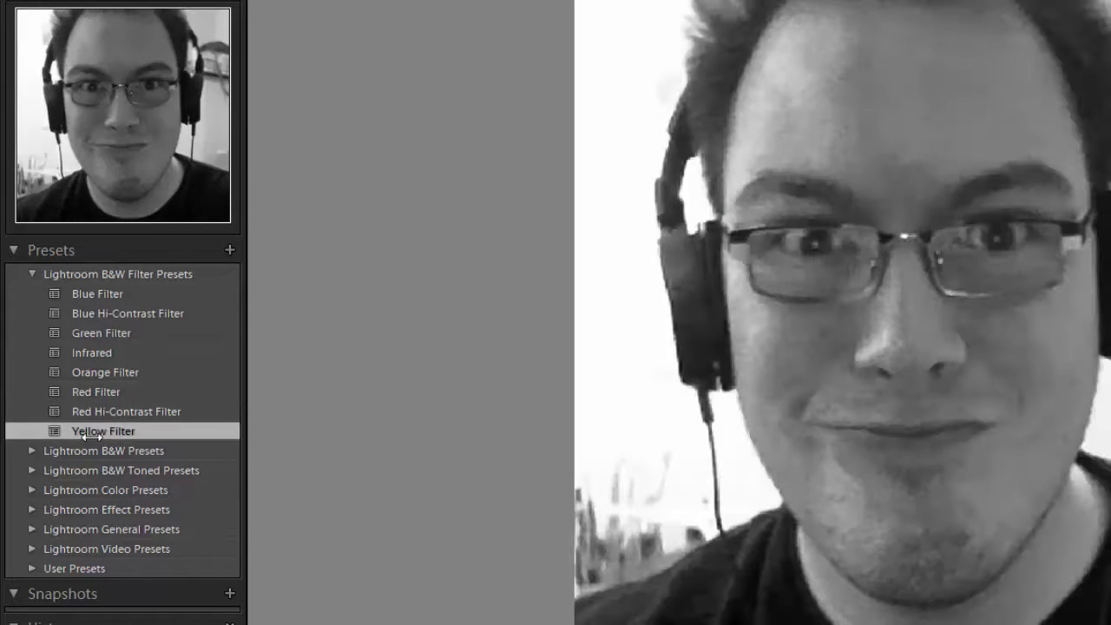
click(33, 275)
Step: Try the Lightroom Color Presets (Aged Photo, Bleach Bypass, Cold Tone, Cross Process 3, Old Polar), finishing with Yesteryear
click(32, 333)
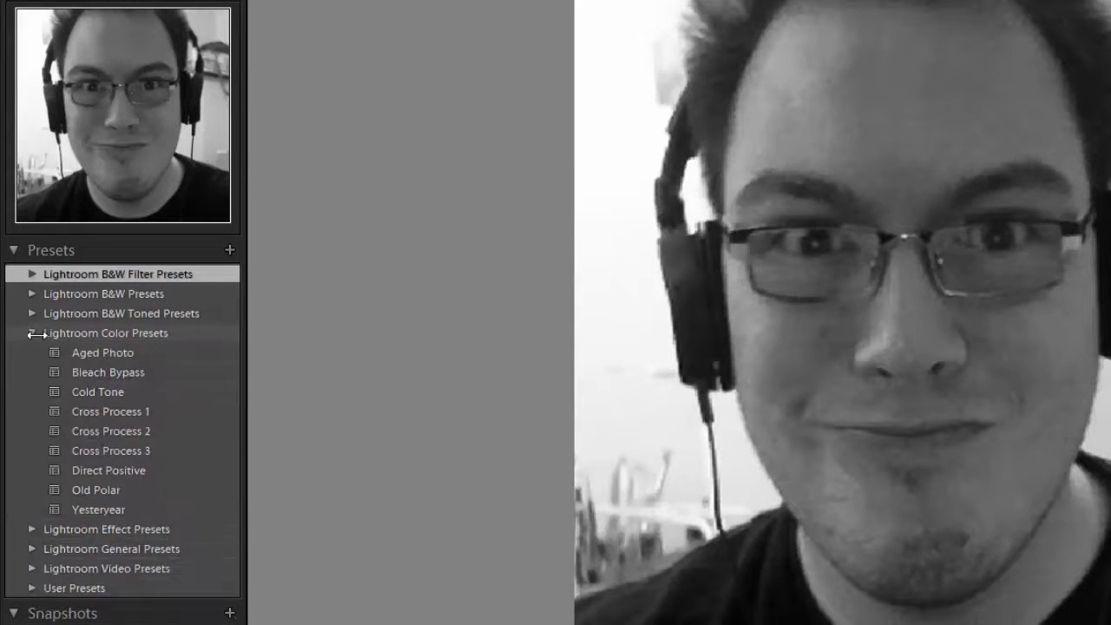
click(87, 352)
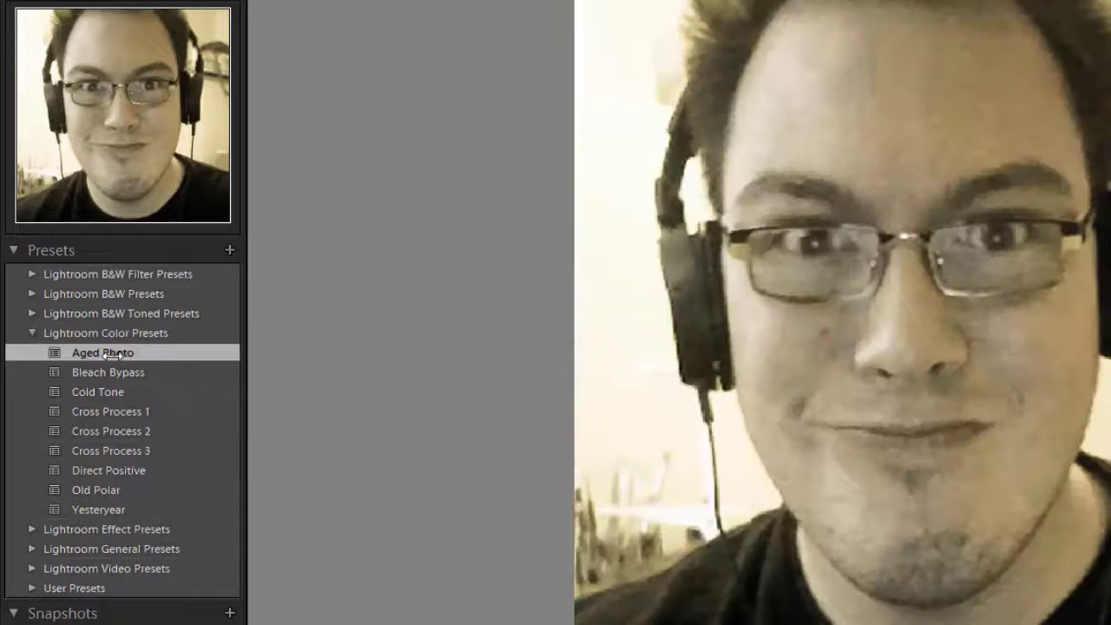
click(119, 371)
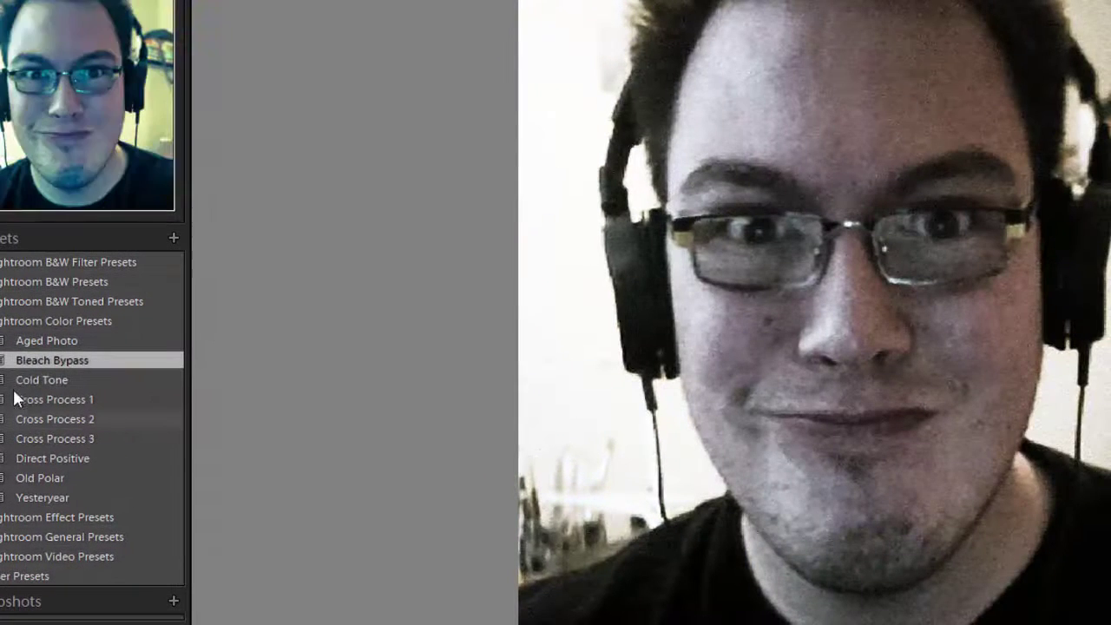
click(70, 398)
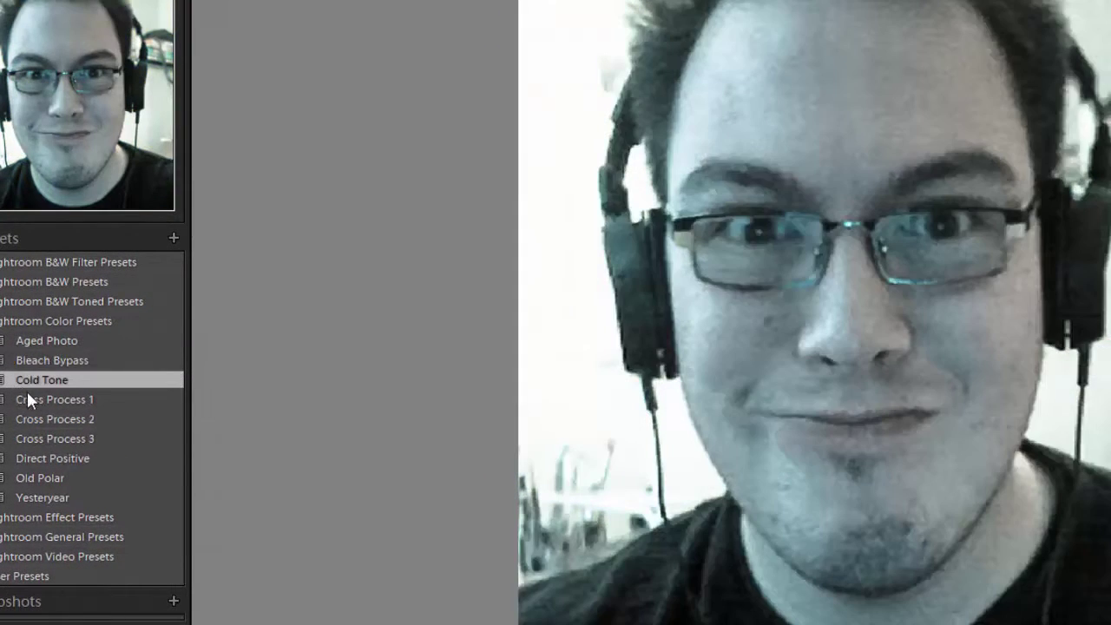
click(50, 440)
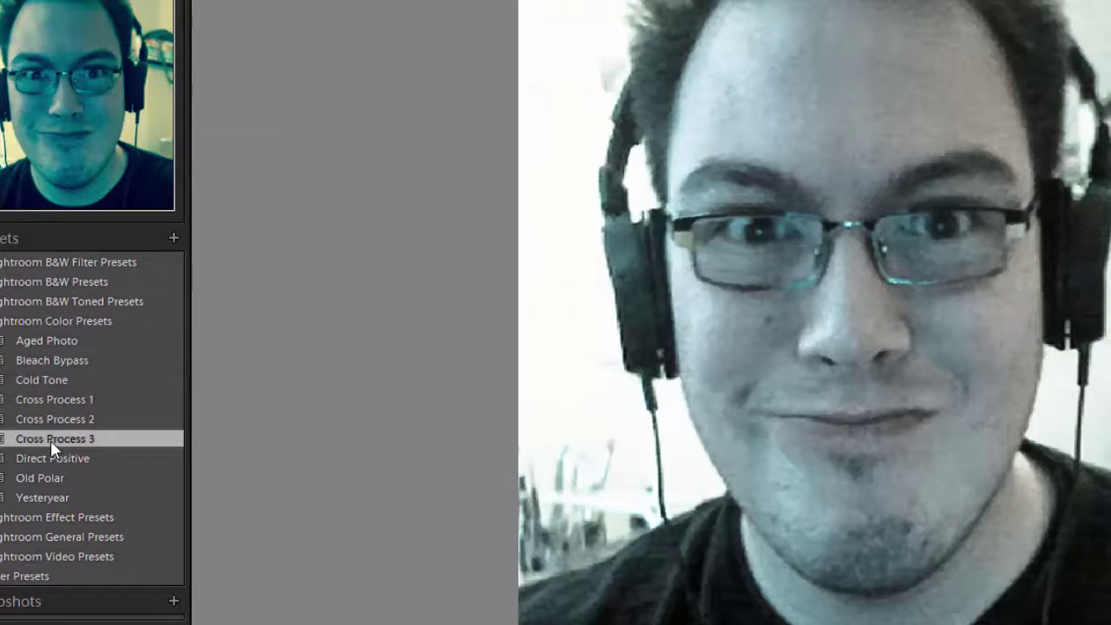
click(56, 479)
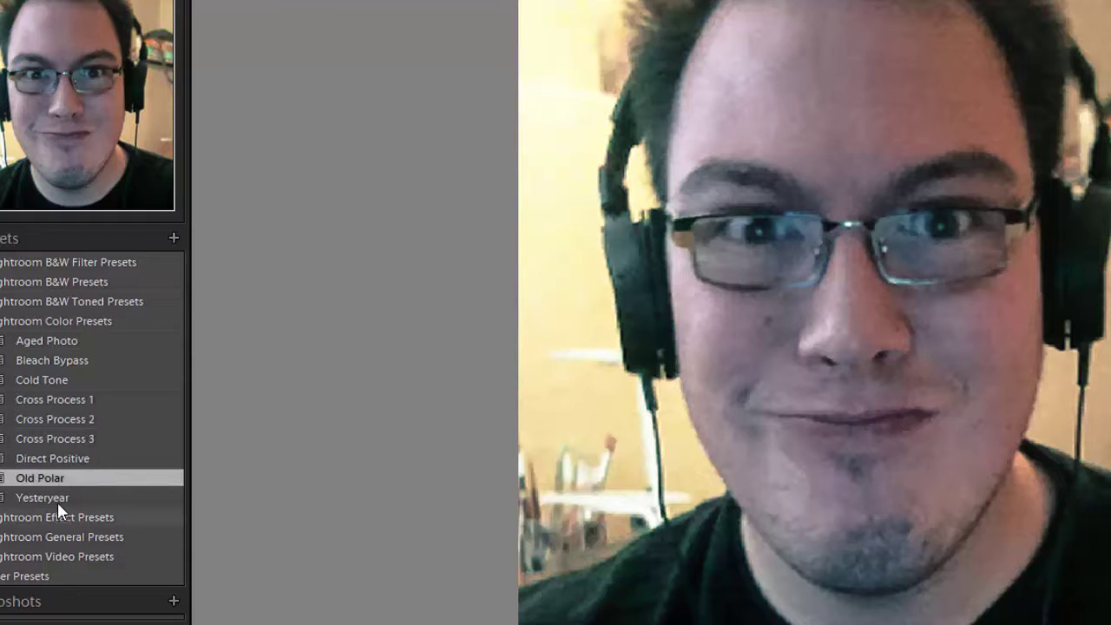
click(56, 499)
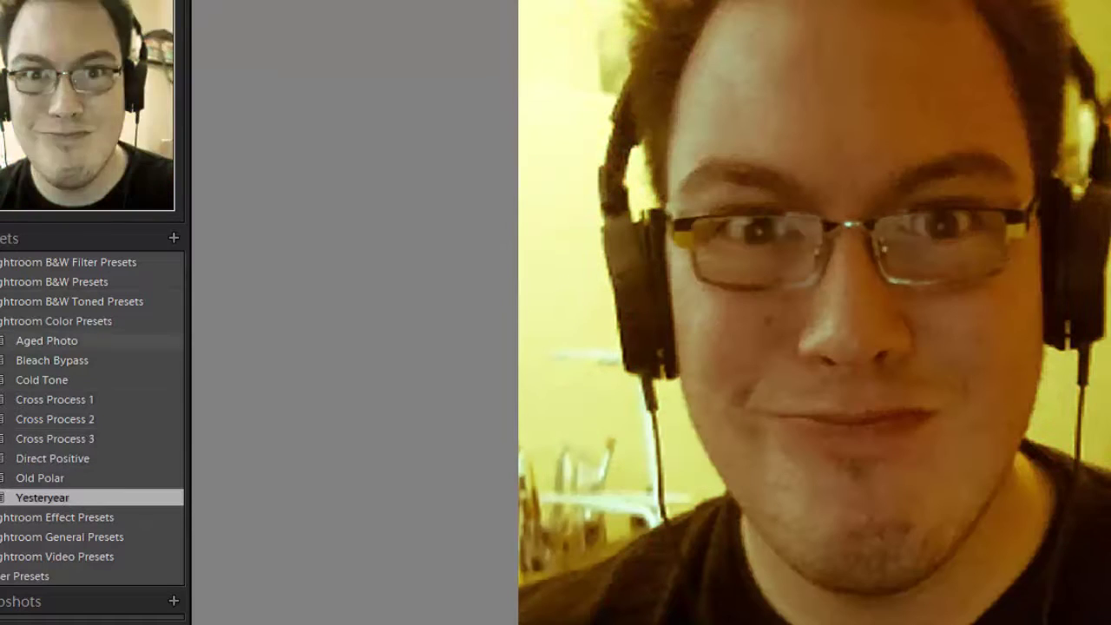
click(56, 321)
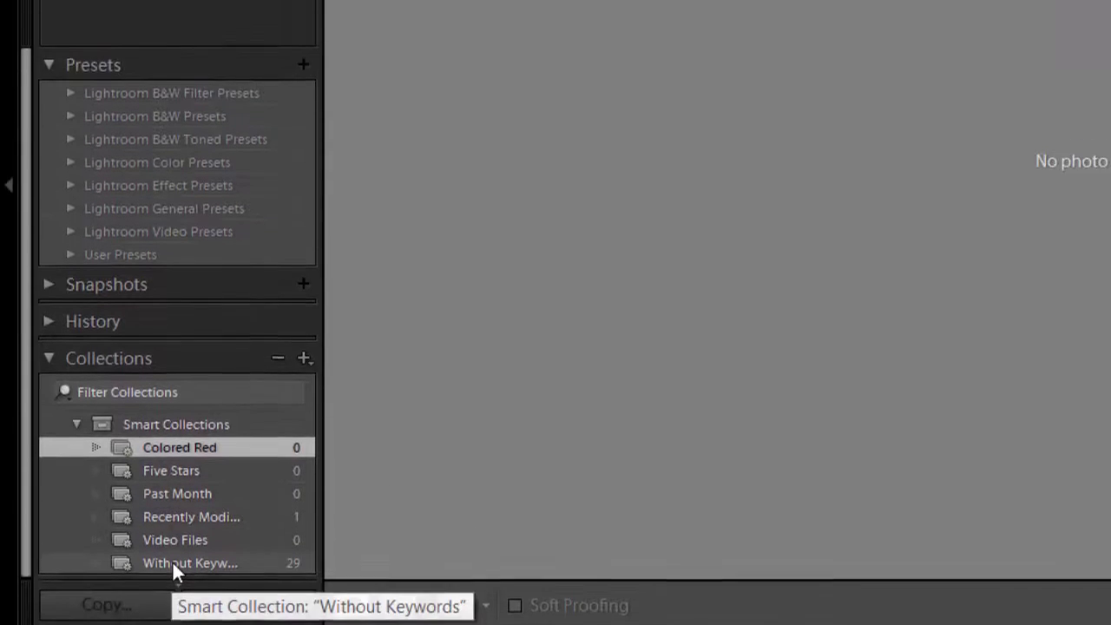
Step: View the Without Keywords smart collection, then return to the Library grid and collapse Smart Collections
click(174, 341)
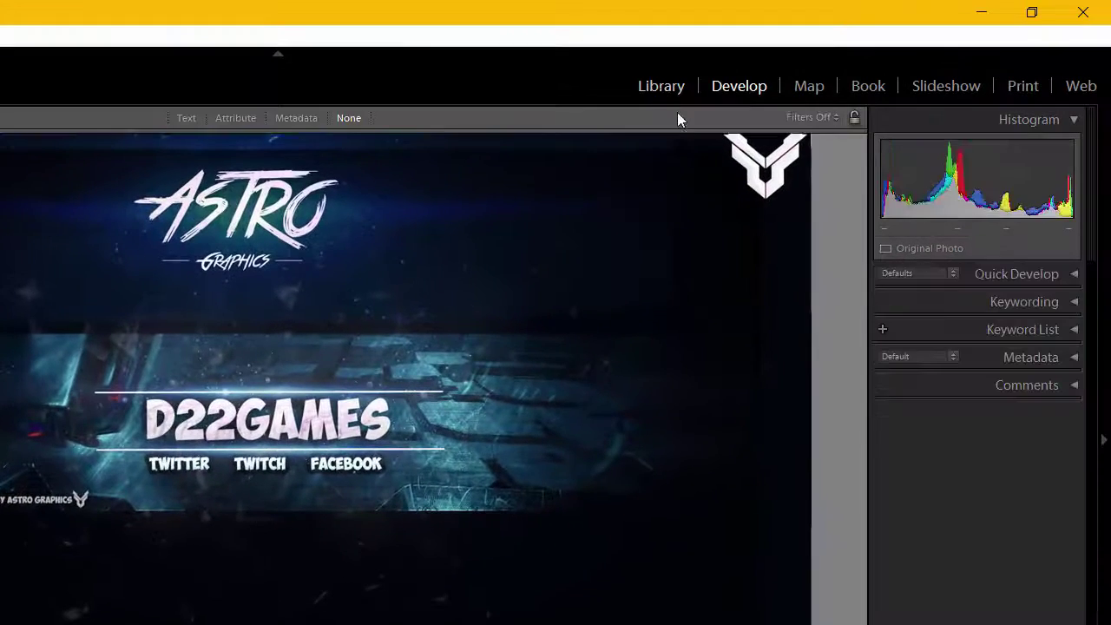
click(661, 87)
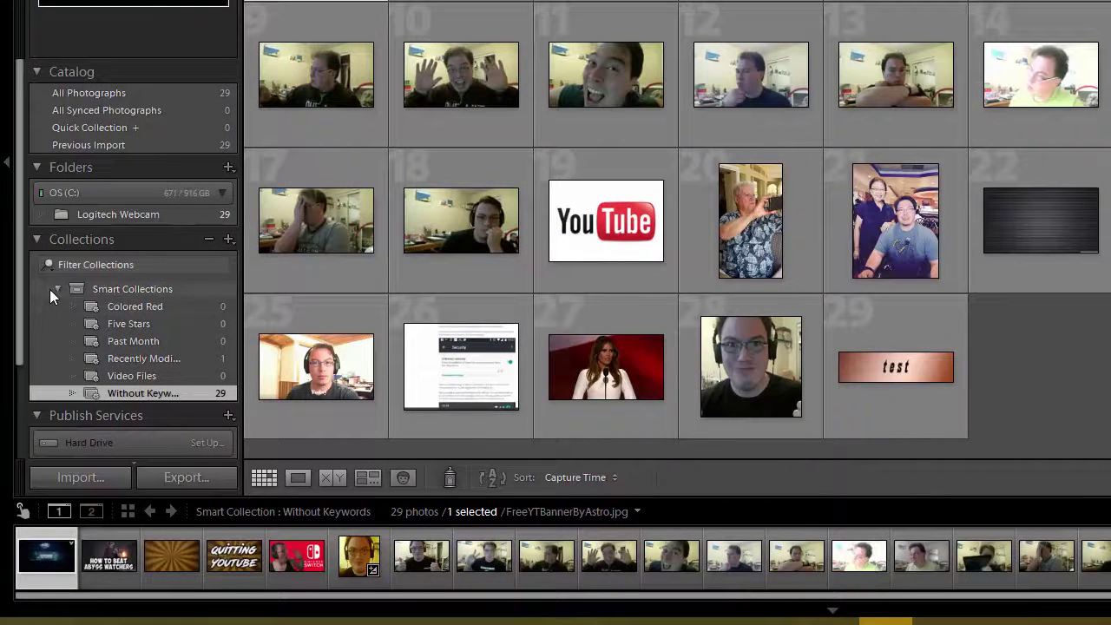
click(55, 287)
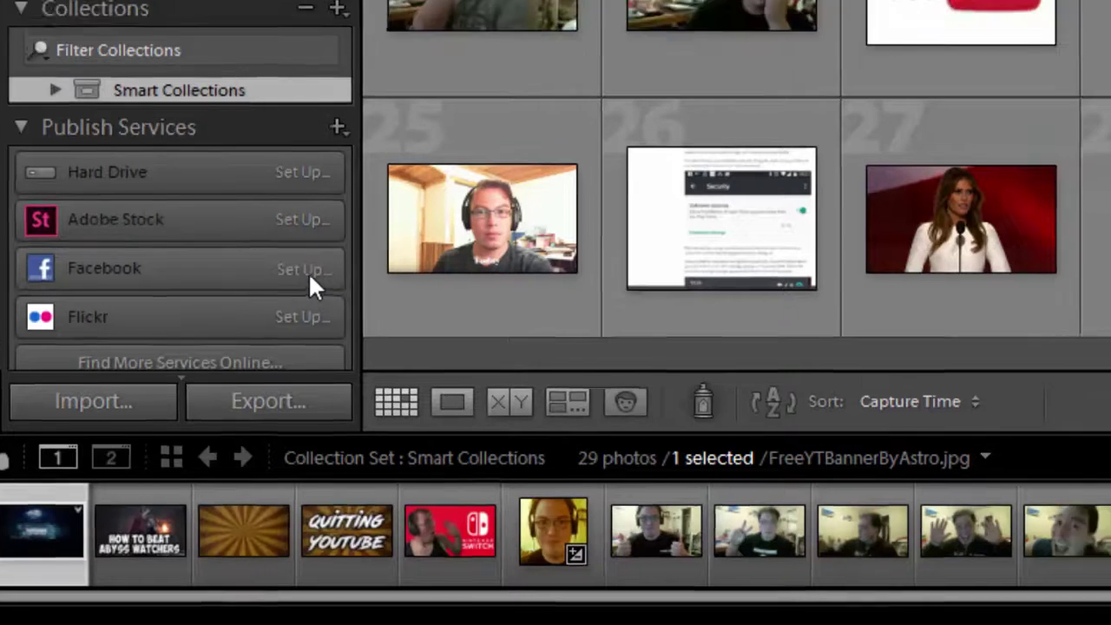
Step: Look through the Facebook publishing settings, then discard them without saving
click(352, 243)
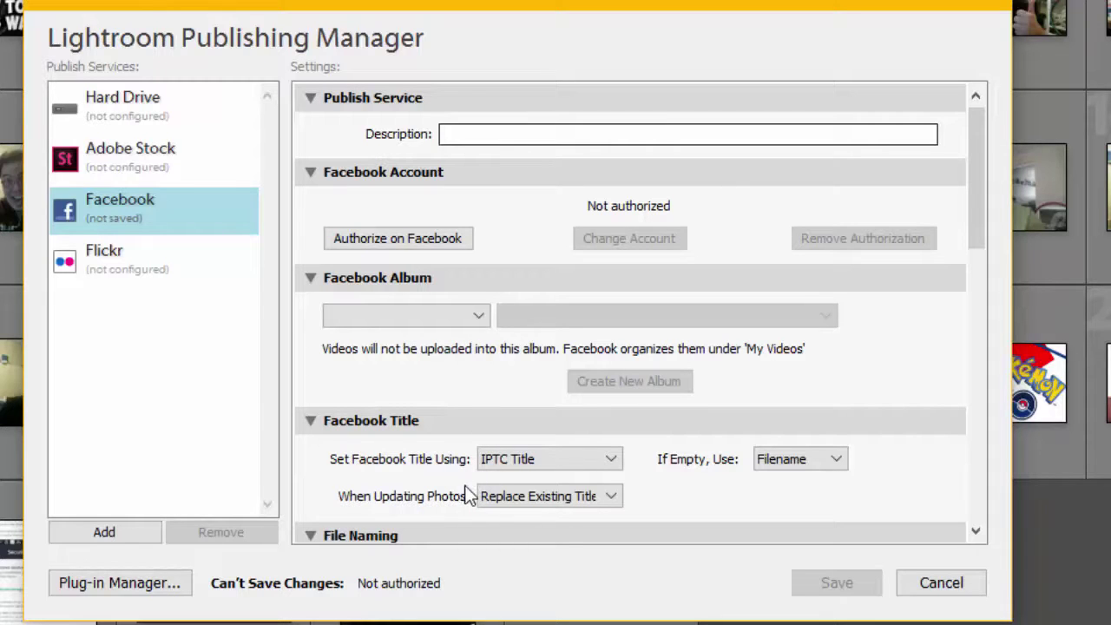
drag(975, 187, 989, 311)
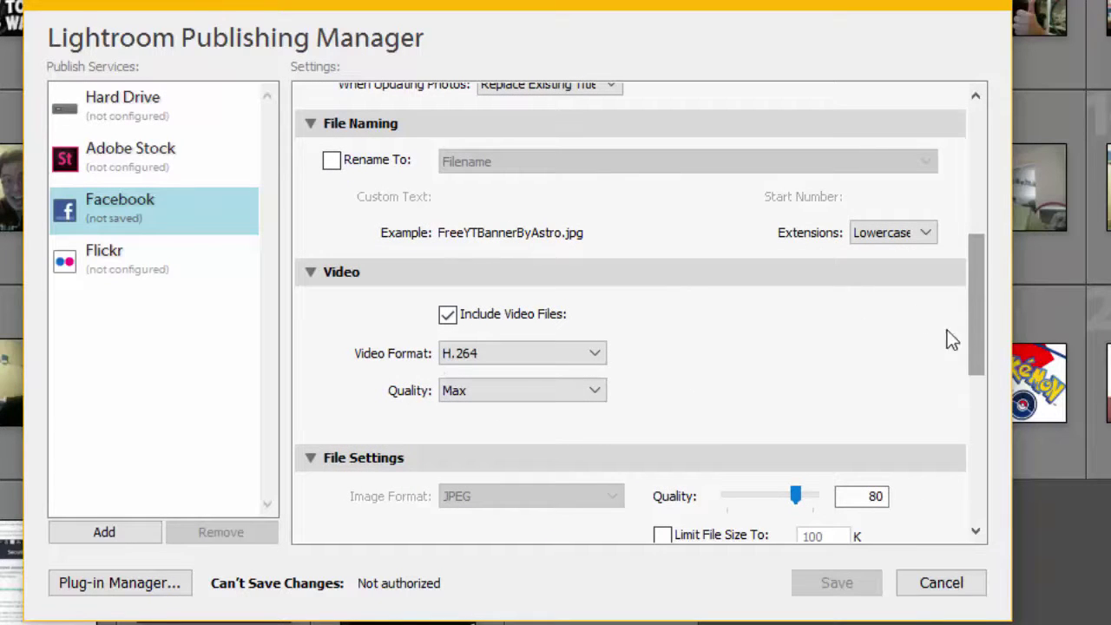
drag(978, 357, 975, 476)
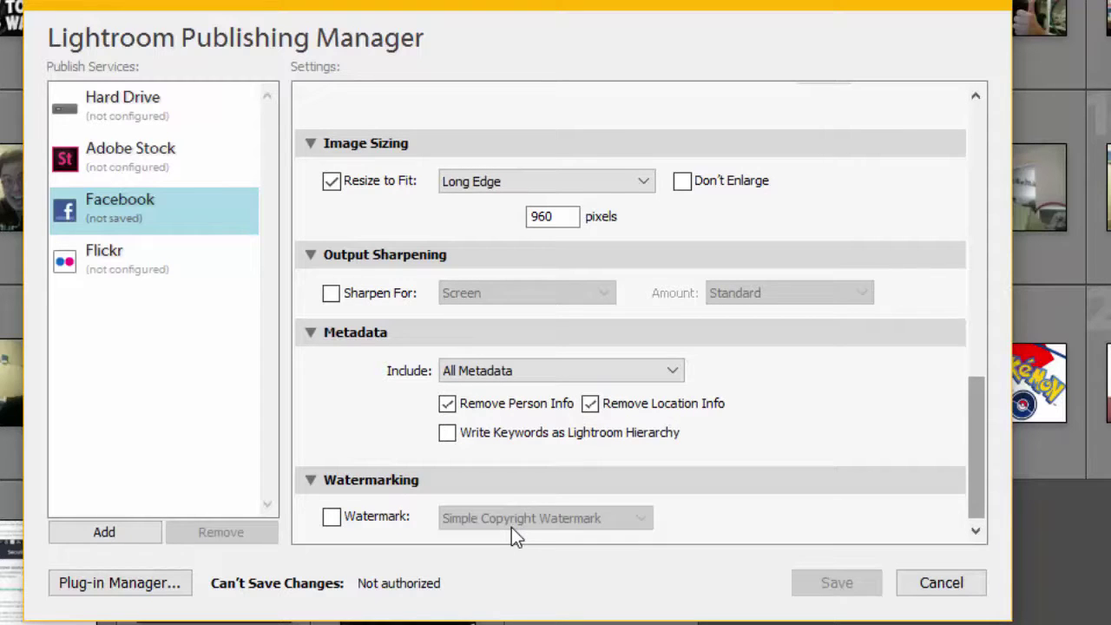
click(116, 261)
key(d)
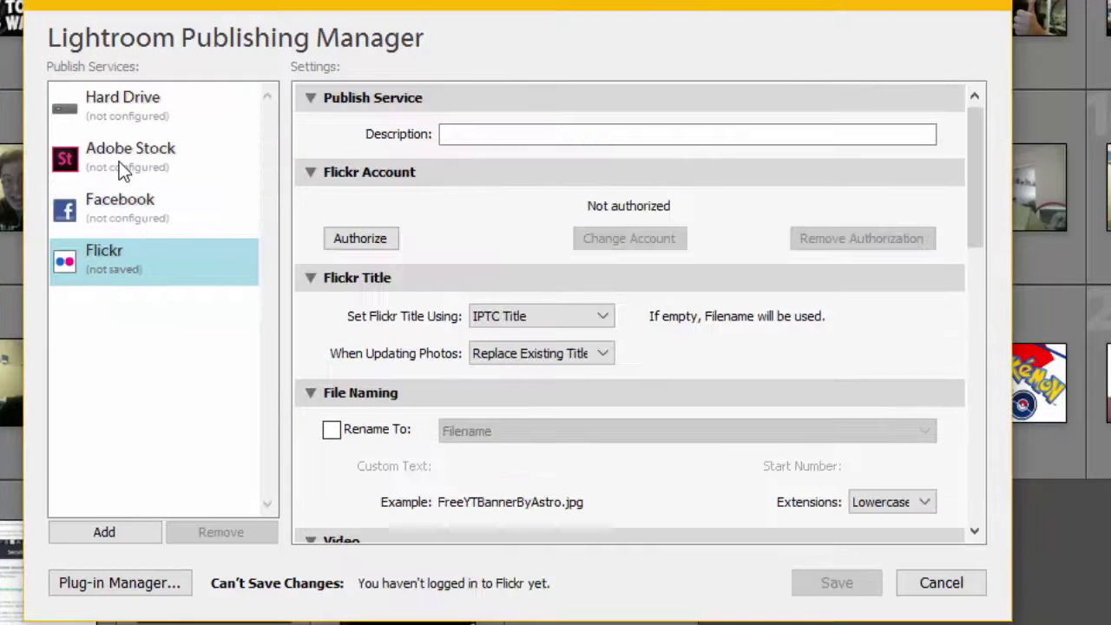
Step: Dismiss the Flickr login error, discard the Flickr settings, and cancel the Publishing Manager
click(123, 104)
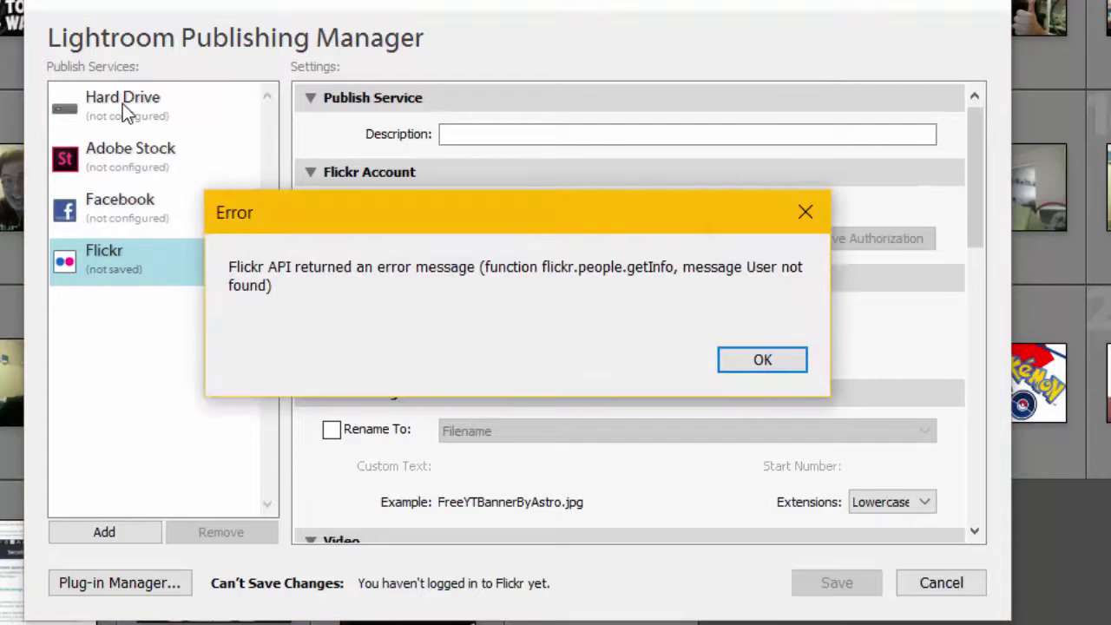
click(751, 362)
click(453, 362)
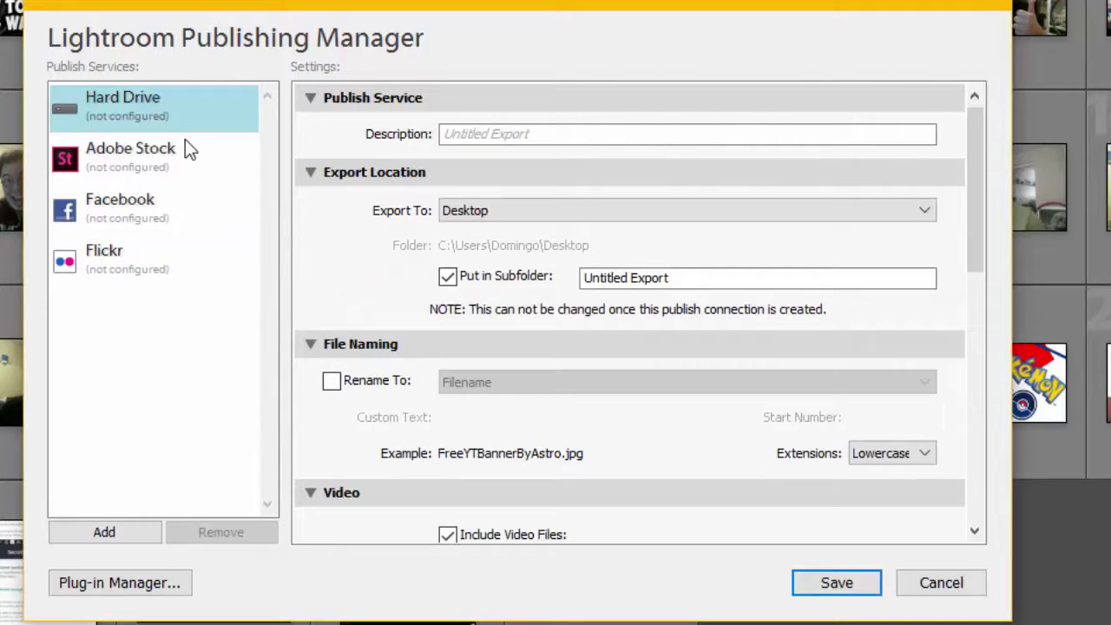
mouse_move(975, 191)
mouse_down()
mouse_move(985, 445)
mouse_move(964, 189)
mouse_up()
click(937, 583)
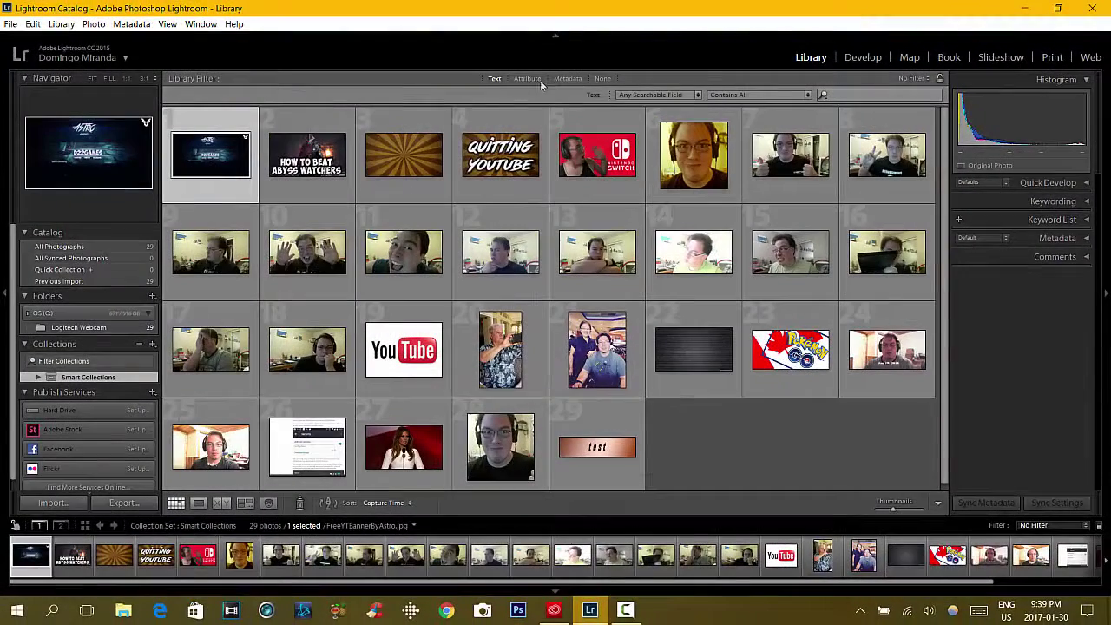
Step: Edit a copy of switcher.jpg with Lightroom adjustments in Adobe Photoshop CS2
click(609, 161)
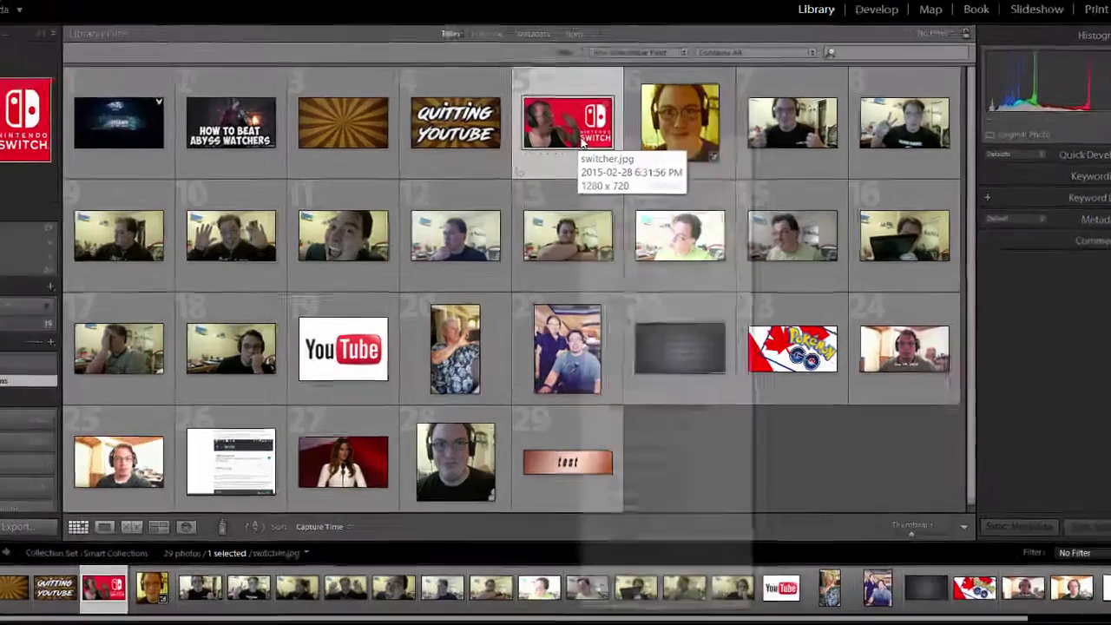
right_click(610, 171)
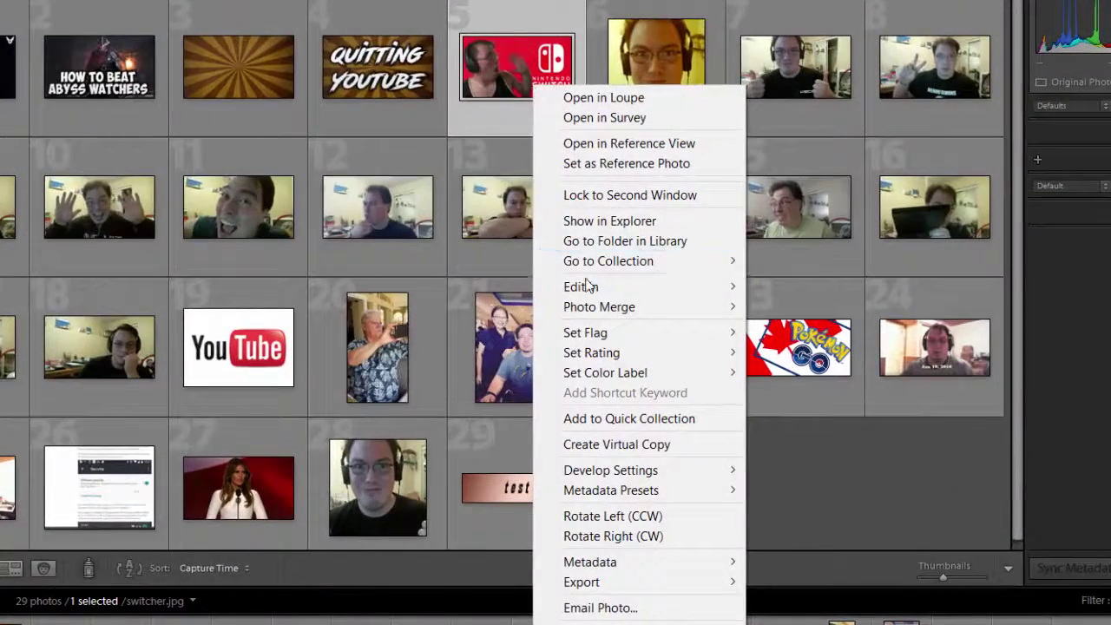
mouse_move(586, 292)
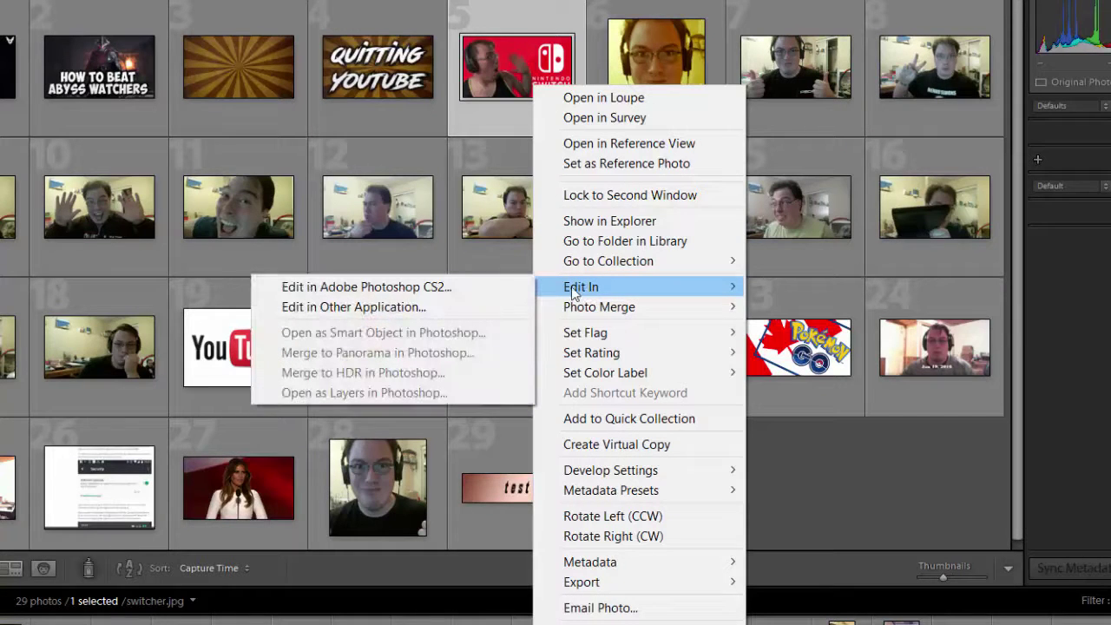
click(446, 289)
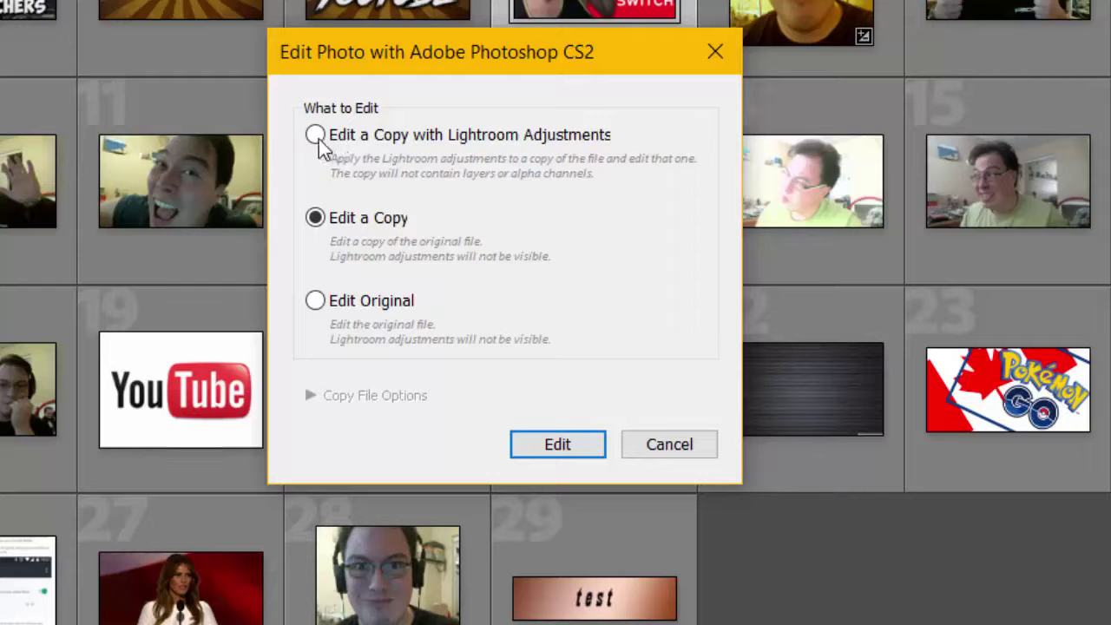
click(314, 136)
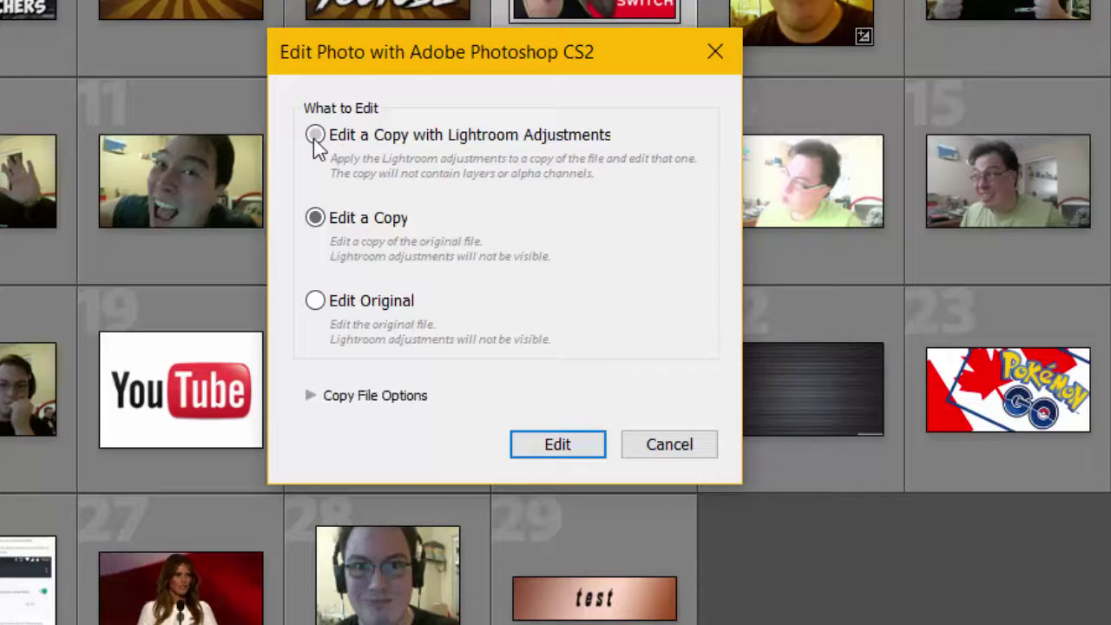
click(557, 445)
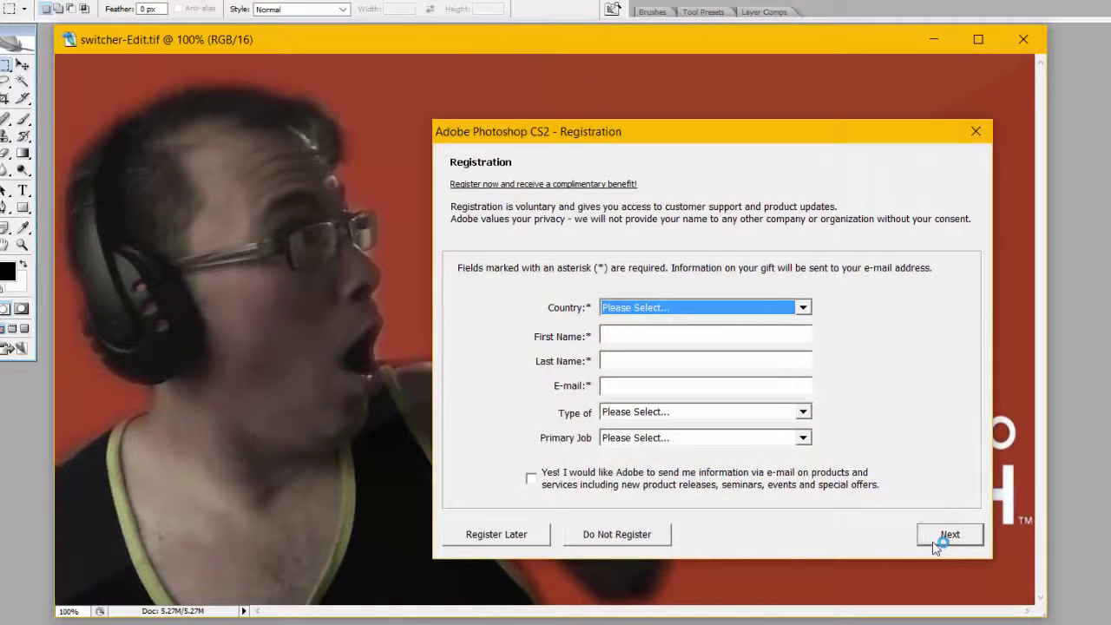
Step: Dismiss the Photoshop registration prompt and acknowledge the Adobe Updater error
key(Escape)
click(725, 254)
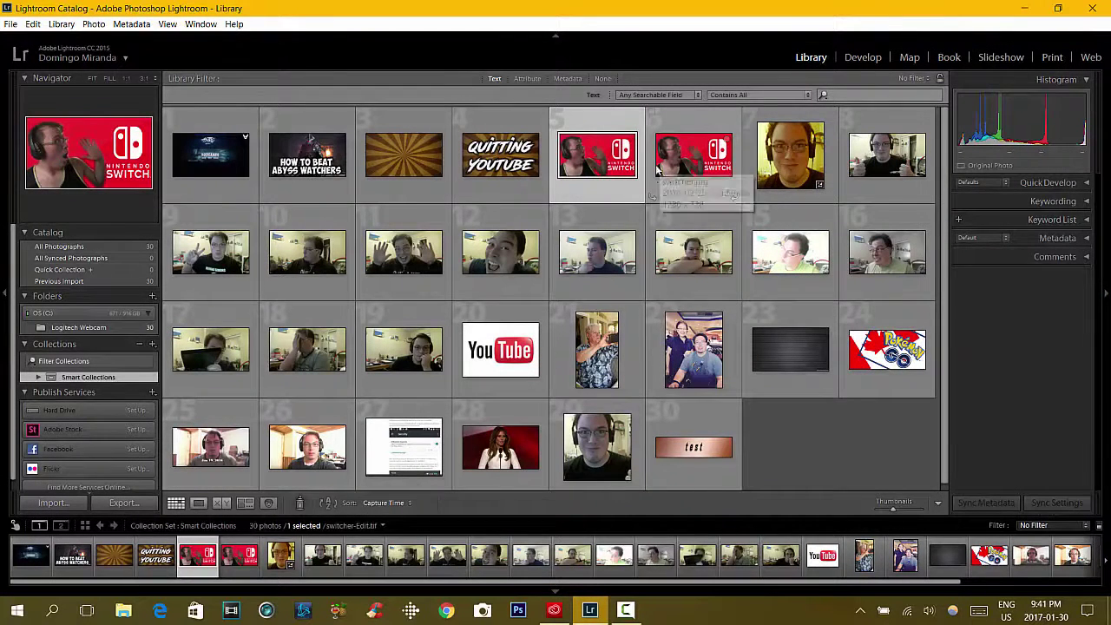
Step: Tag the edited Switch copy with keywords 'sdfghjkl', 'sdfgh' and 'sdh'
click(660, 171)
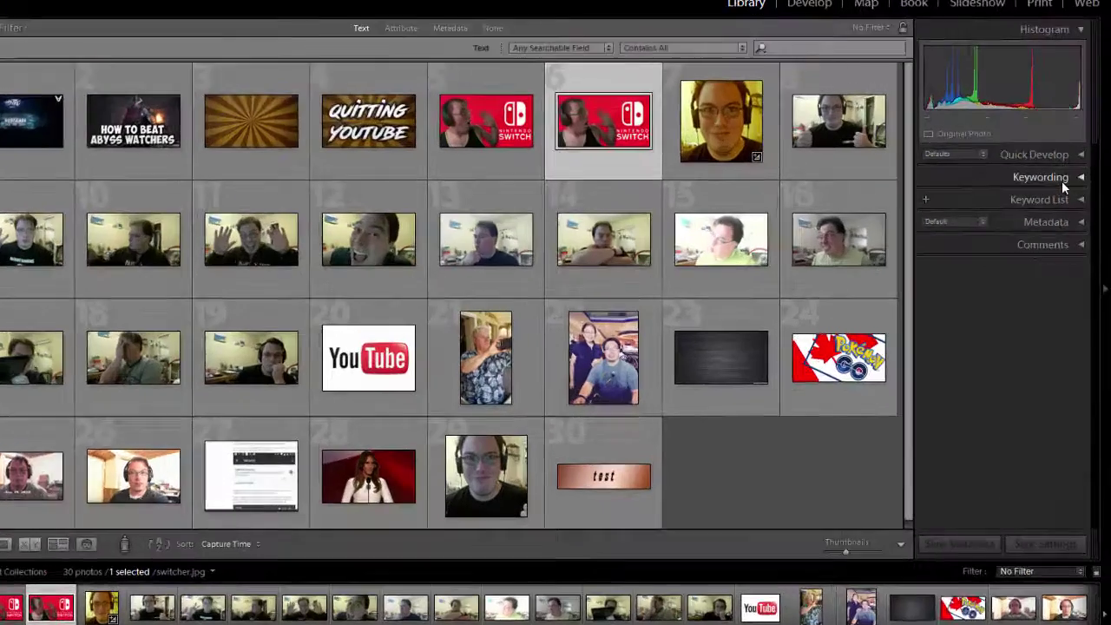
click(1072, 202)
click(879, 162)
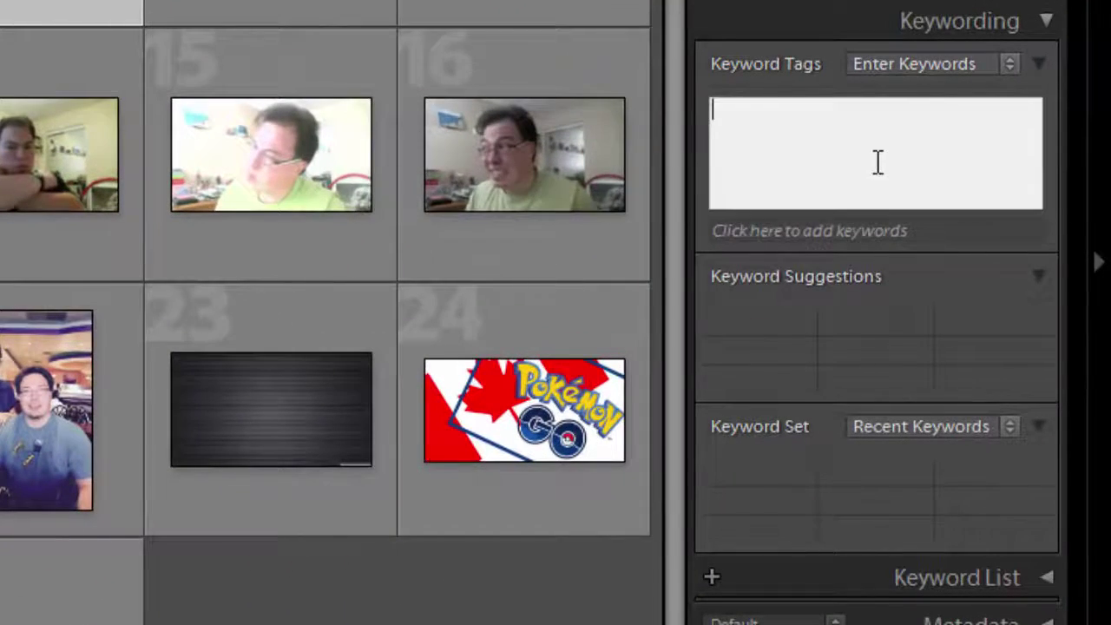
text(sdfghjkl)
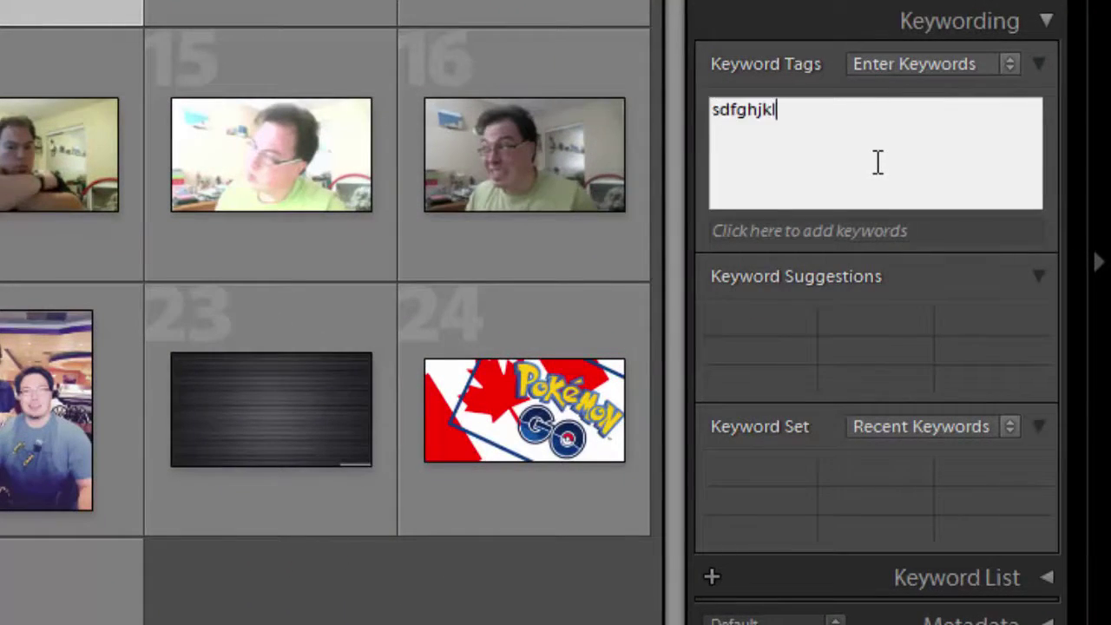
text(,sdfgh,sdh,)
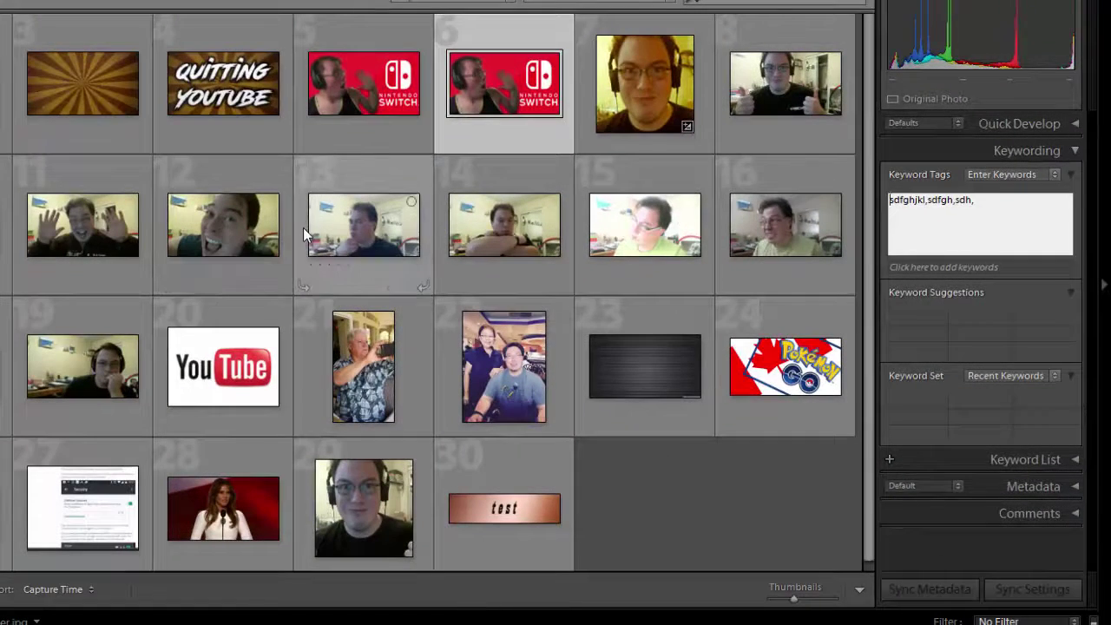
click(226, 219)
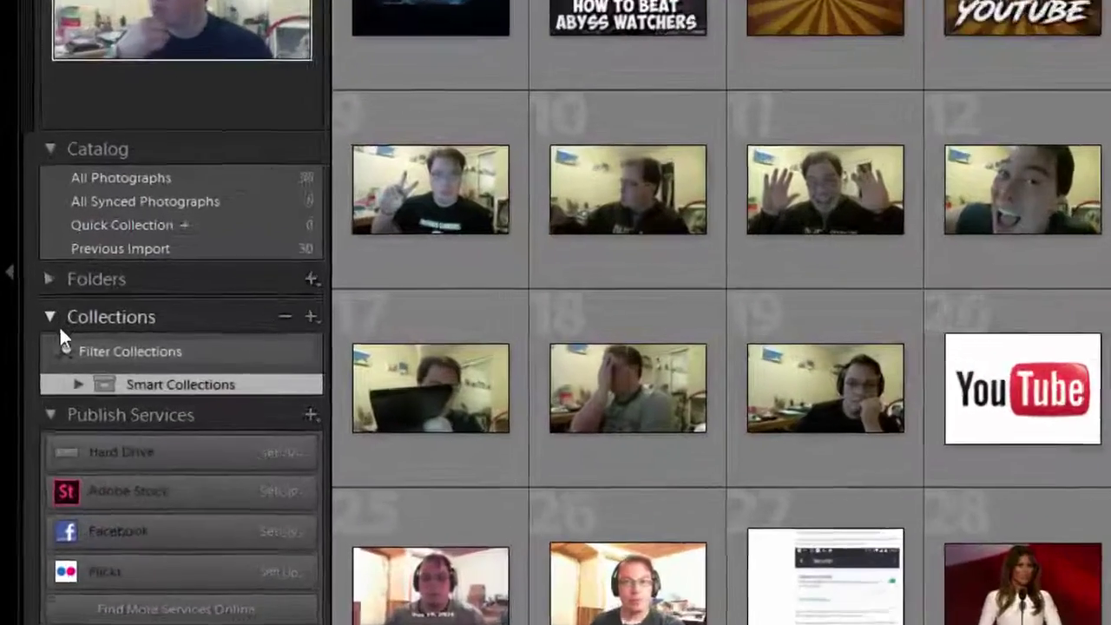
Step: Collapse the Collections, Publish Services and Catalog panels and show Picture 10.jpg in Loupe view
click(66, 317)
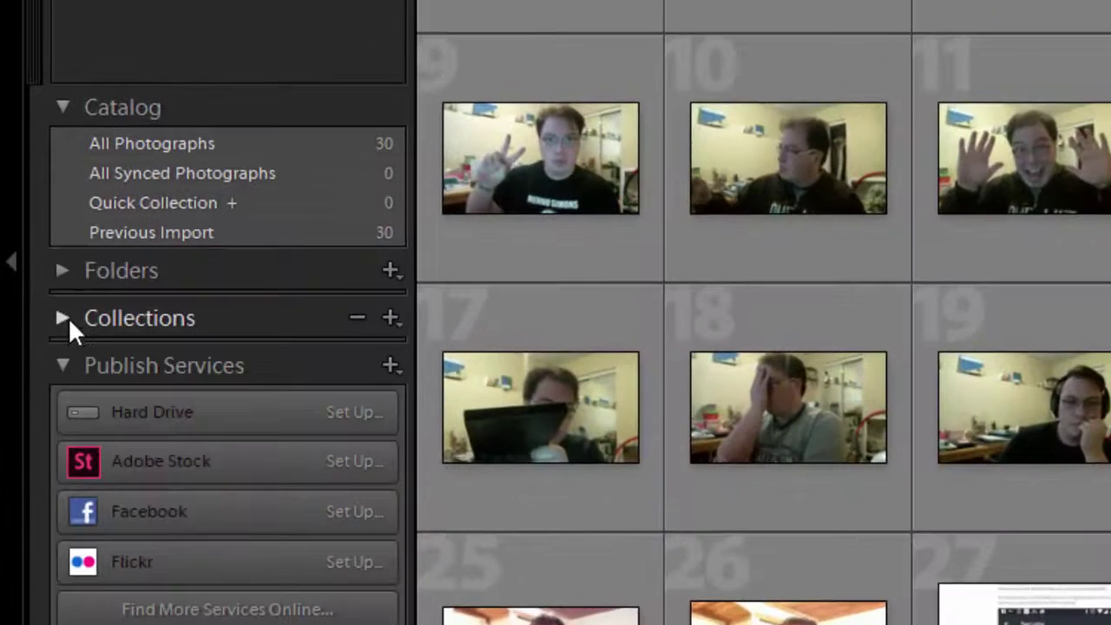
click(65, 366)
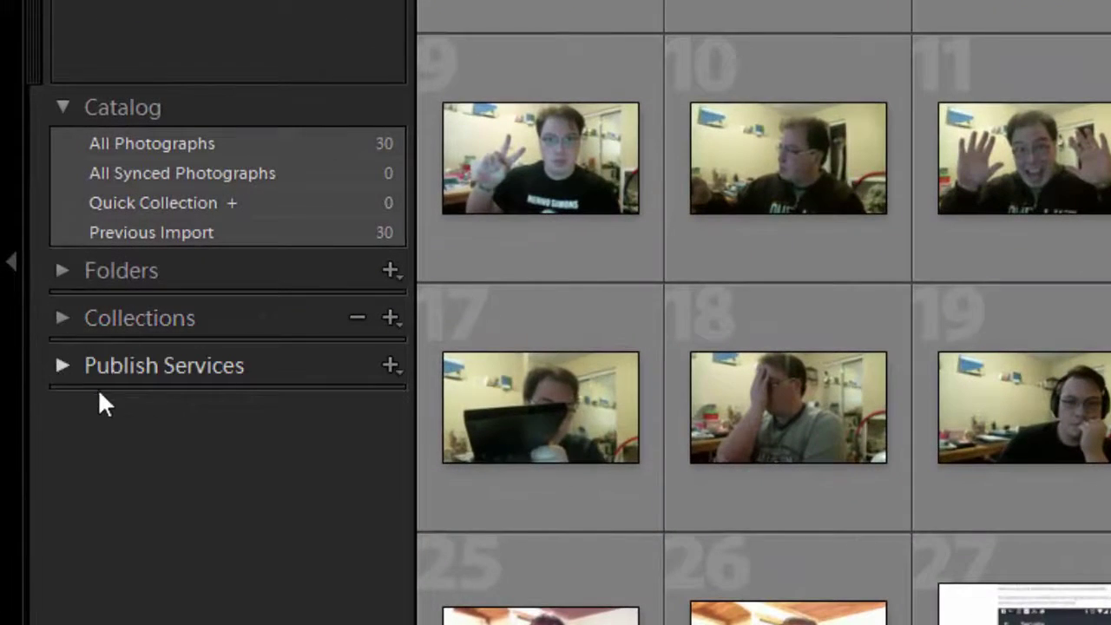
click(63, 107)
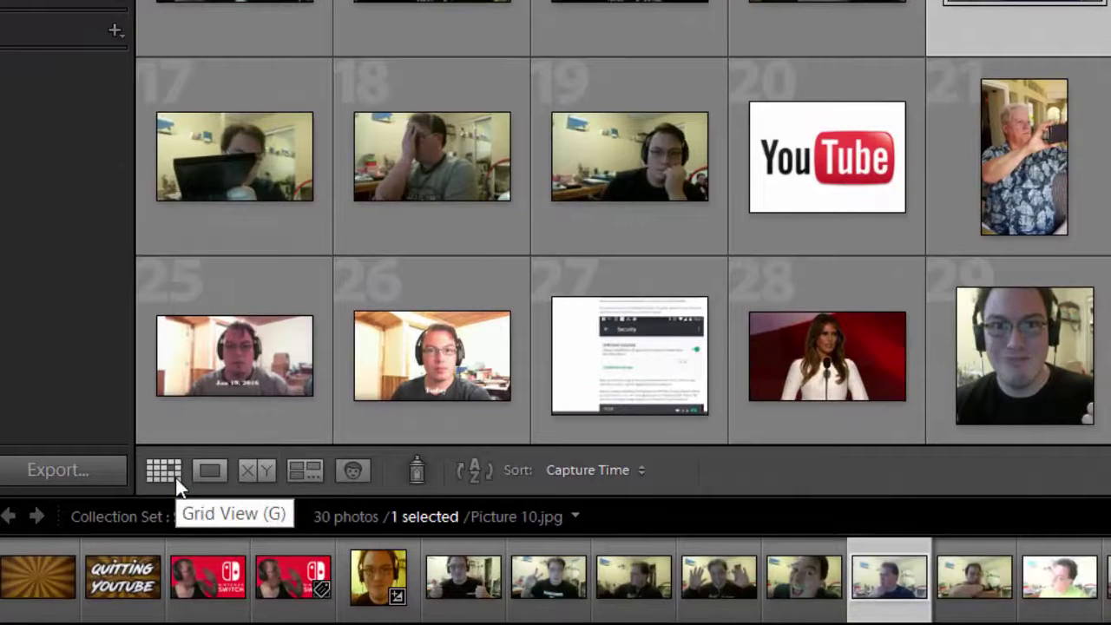
click(209, 470)
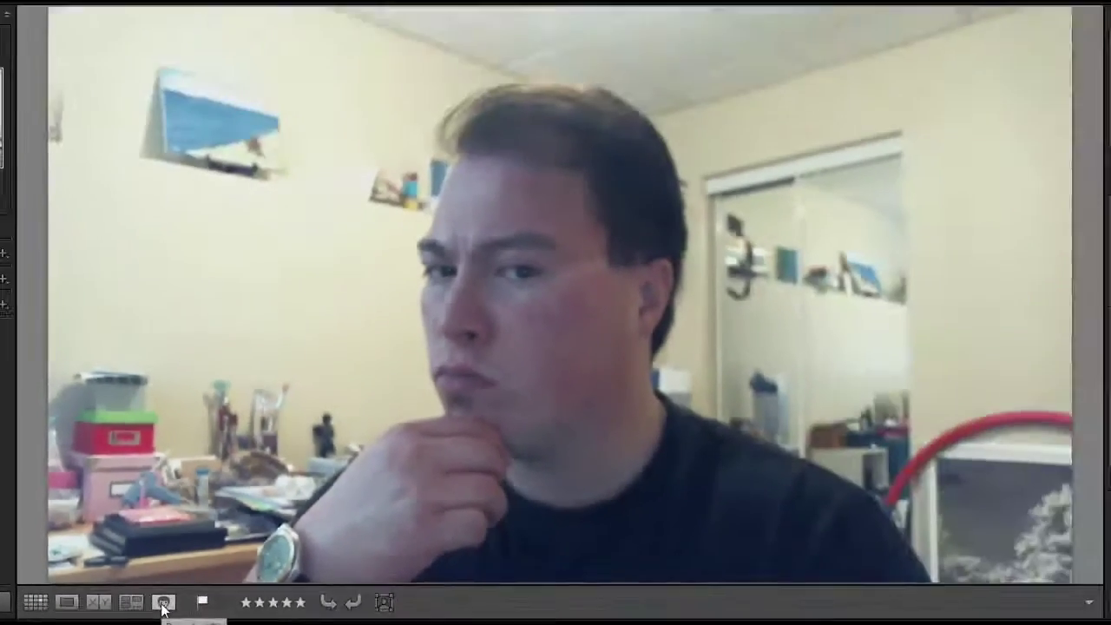
Step: In People view, remove the red-background face from the unnamed people, then return to Grid view
click(163, 605)
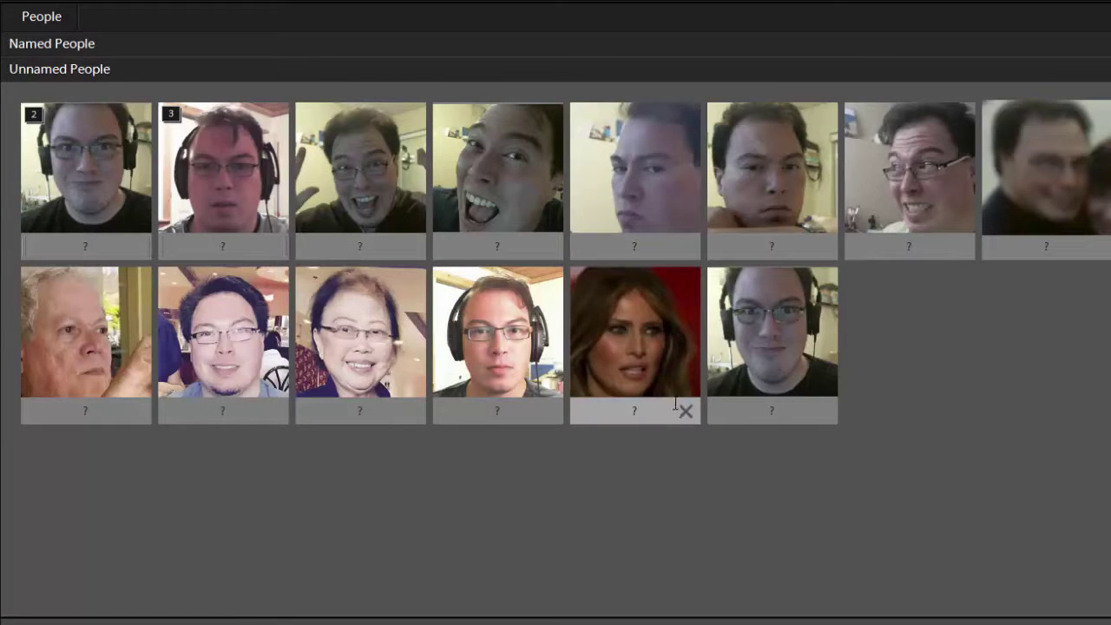
click(685, 410)
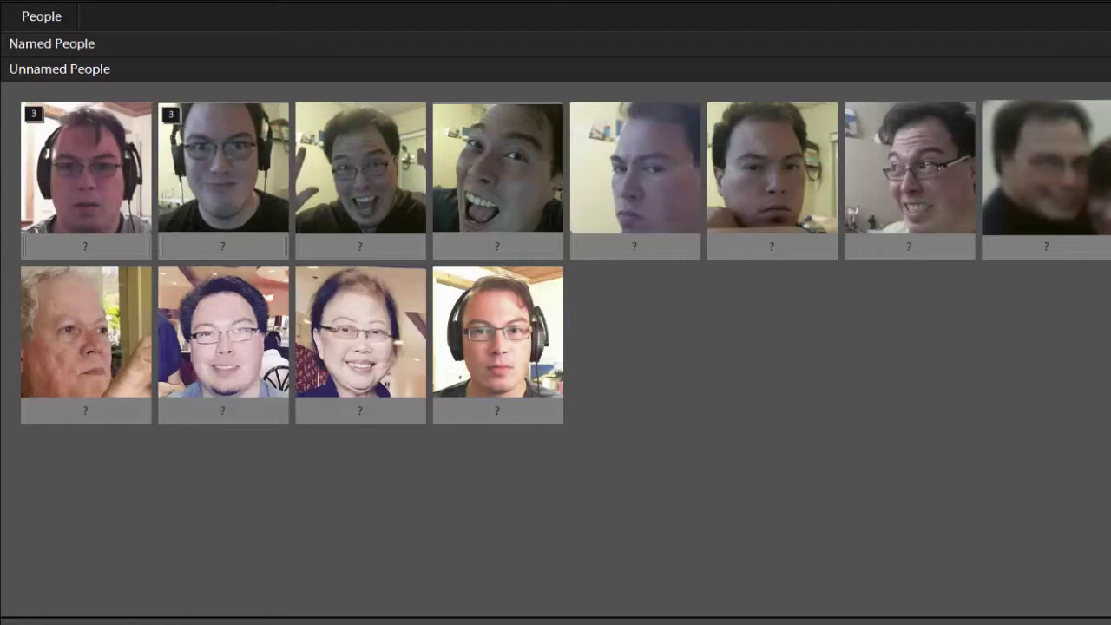
key(g)
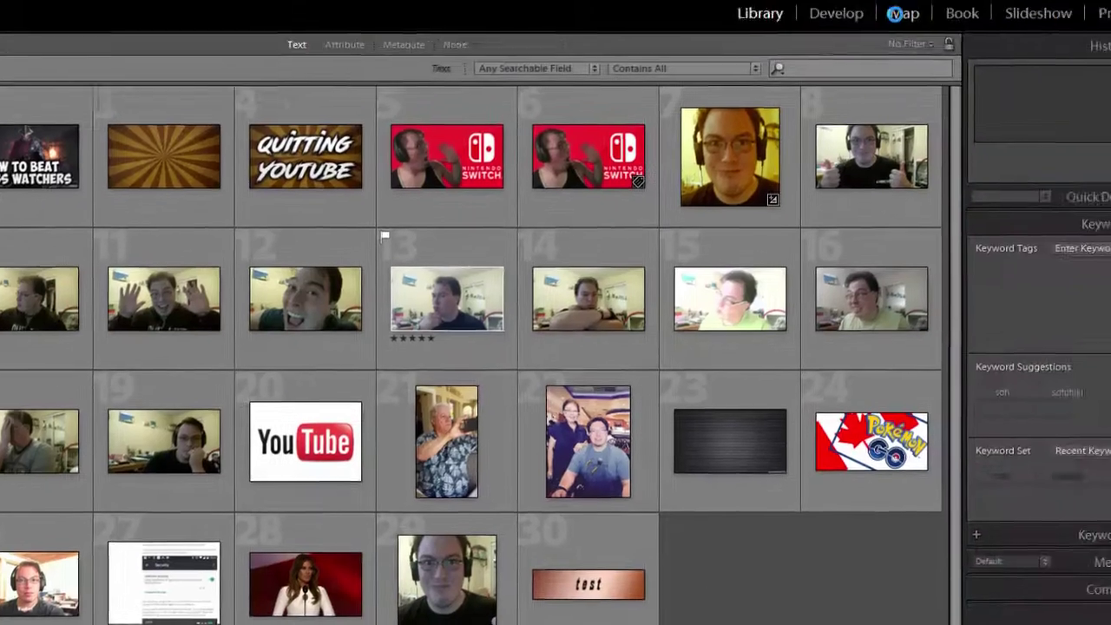
Step: Switch to the Map module and pan the world map slightly
click(829, 16)
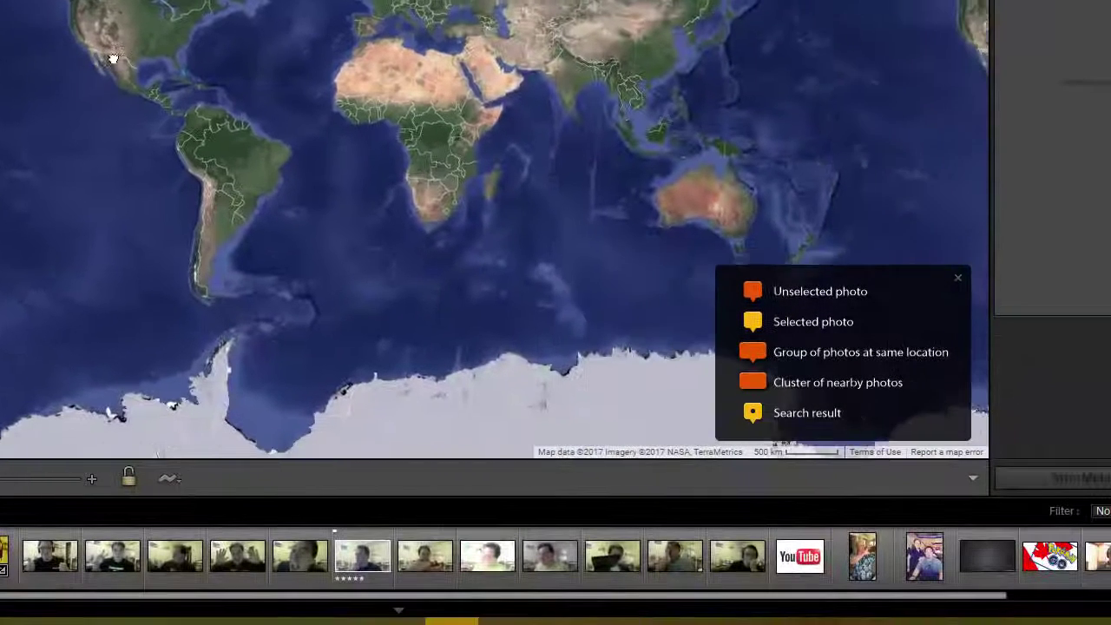
drag(112, 57, 54, 79)
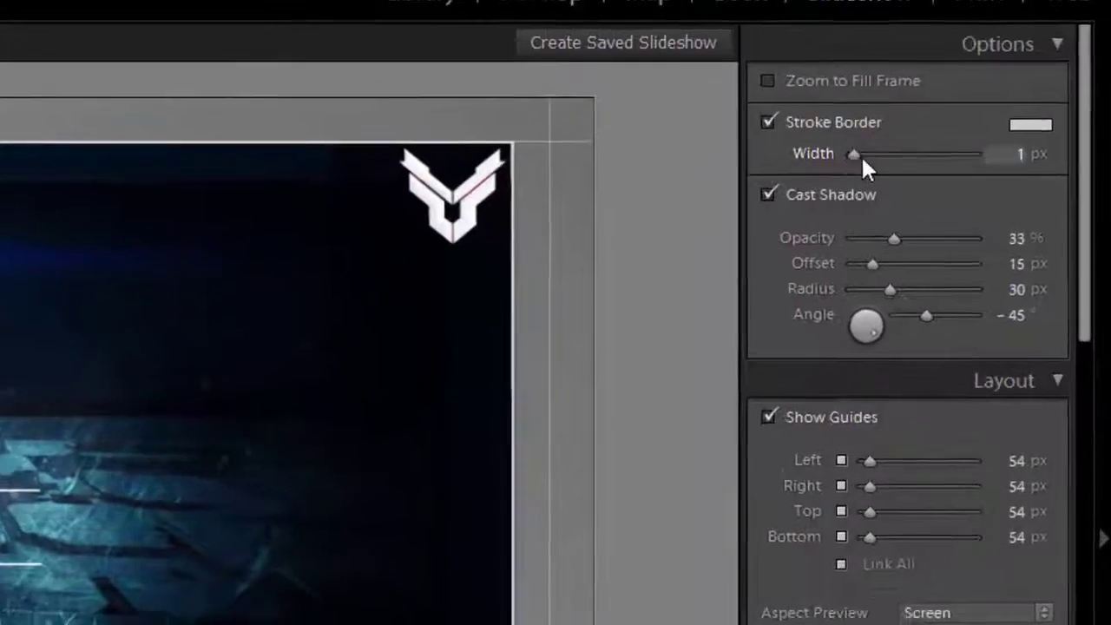
Step: Thicken the slide border, raise the cast shadow opacity to 58, and widen the margins
drag(881, 131, 928, 131)
drag(916, 205, 923, 205)
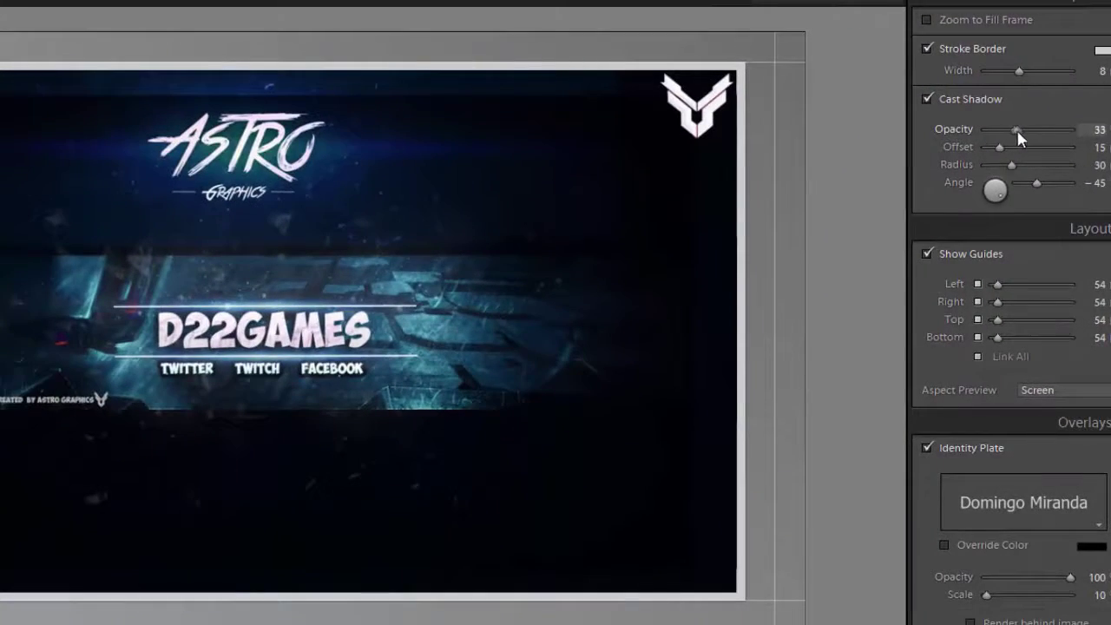
drag(1019, 130, 1034, 183)
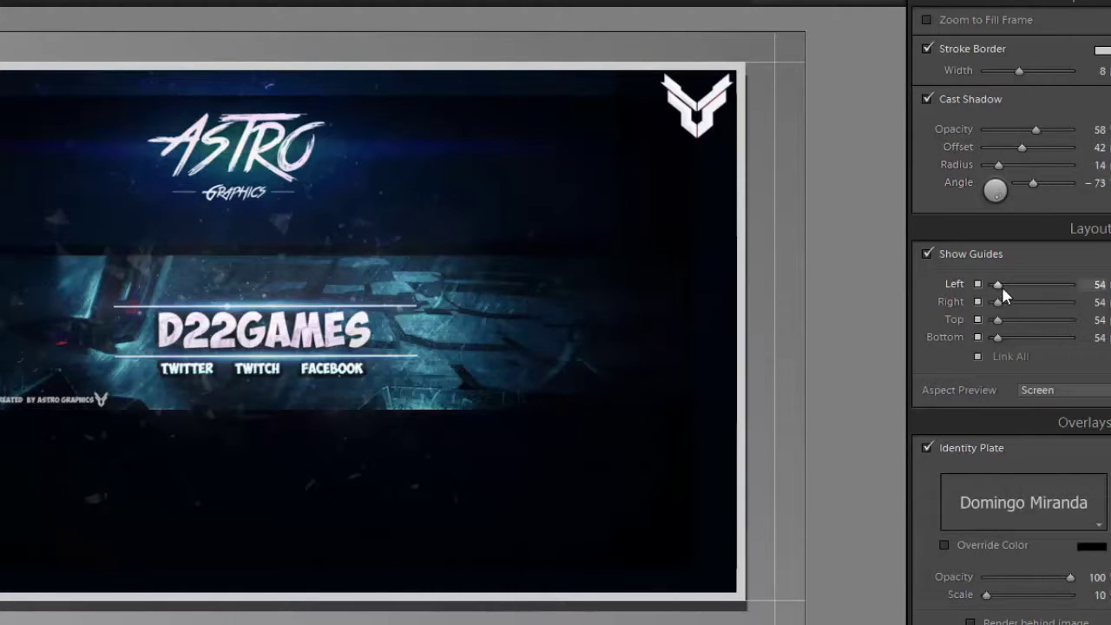
mouse_move(1001, 285)
mouse_down()
mouse_move(1031, 287)
mouse_move(1004, 289)
mouse_up()
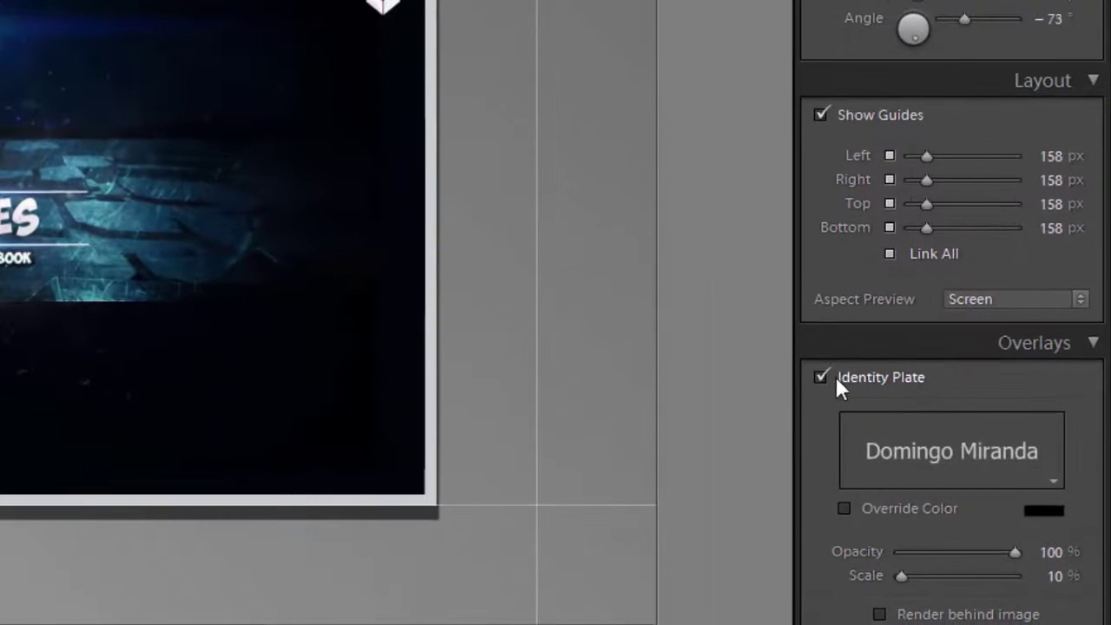
Step: Re-enable the identity plate with an override colour and scale it to 59%
click(820, 375)
click(820, 377)
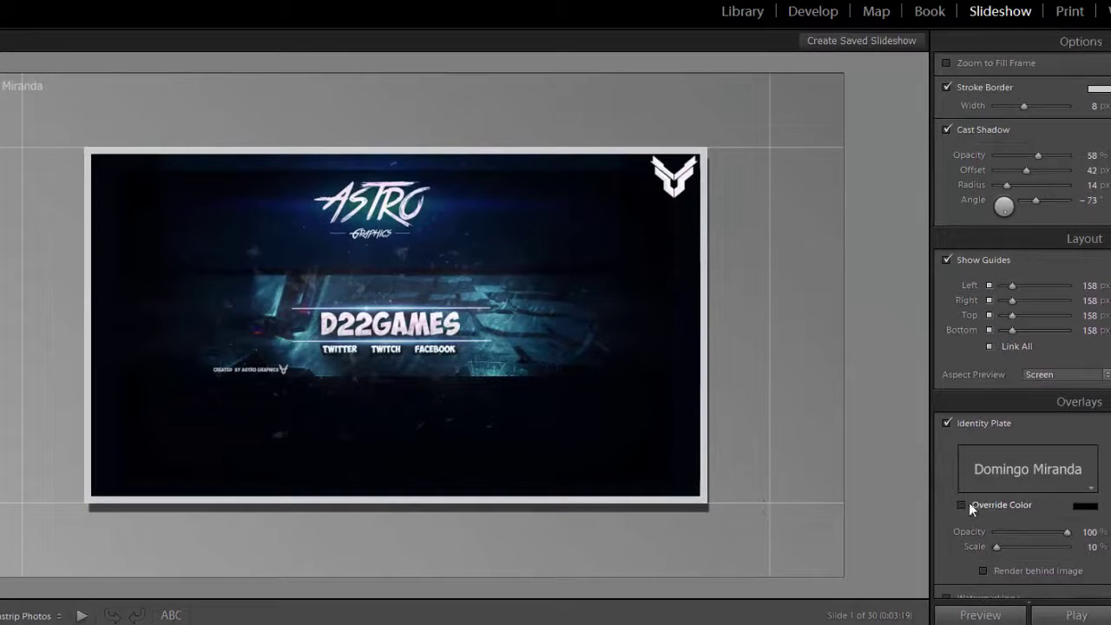
click(961, 504)
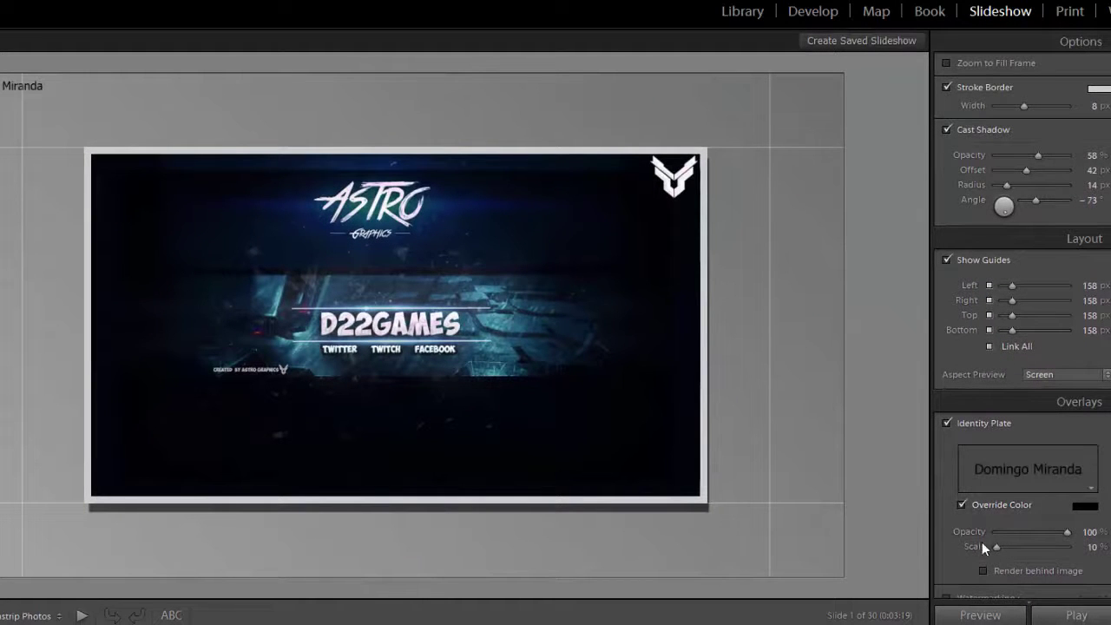
drag(997, 548, 1034, 543)
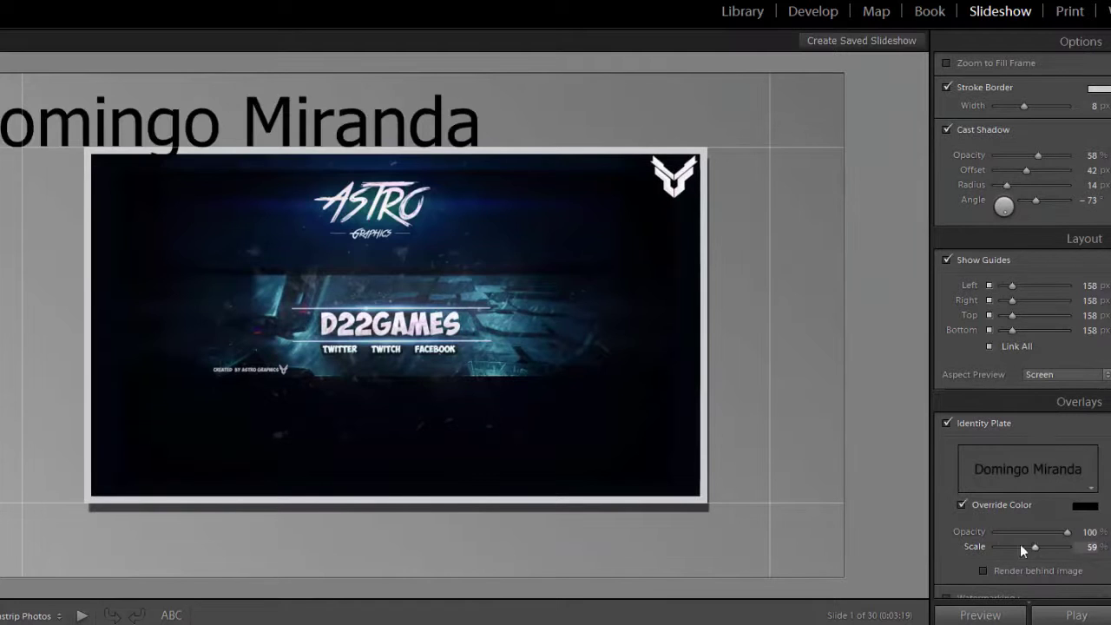
scroll(989, 502, down, 5)
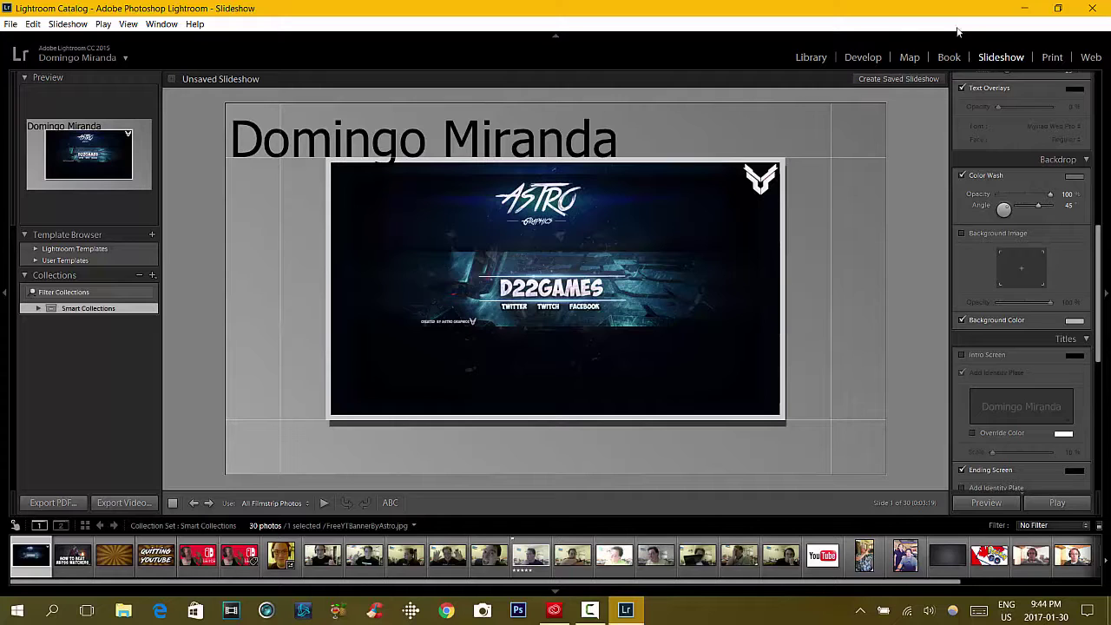
Step: Move through Print to the Web module and apply the Clean gallery template
click(1052, 58)
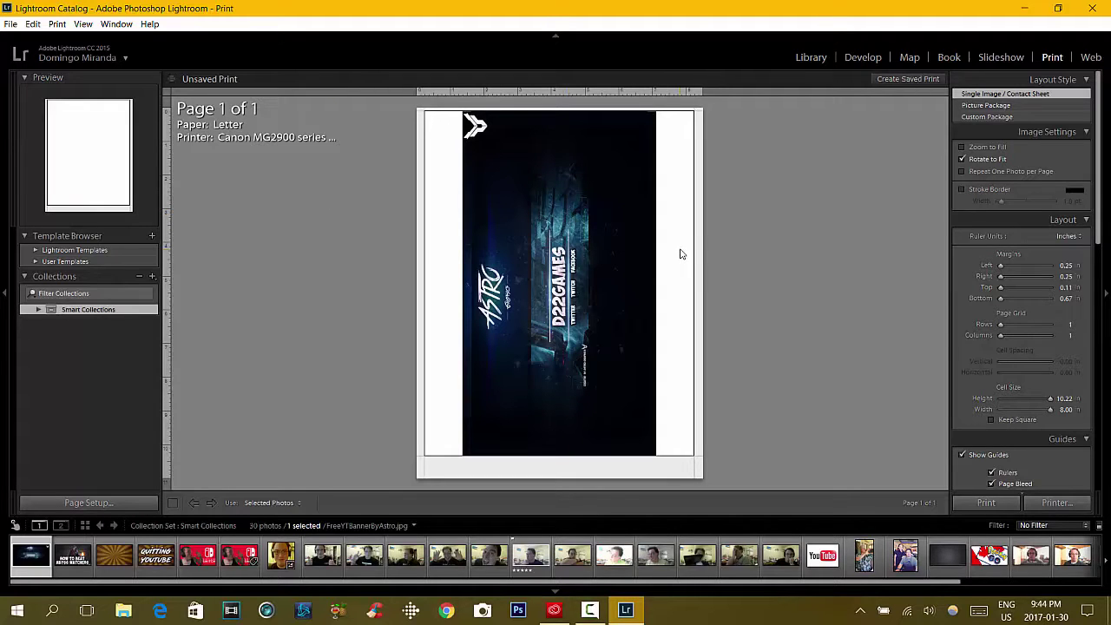
click(1088, 58)
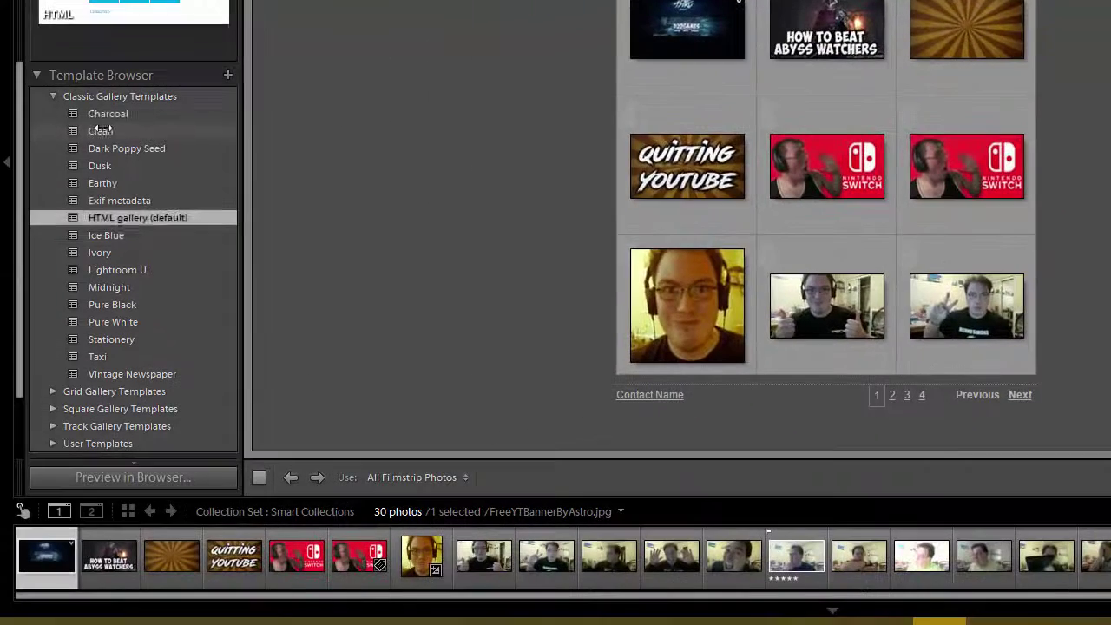
click(147, 131)
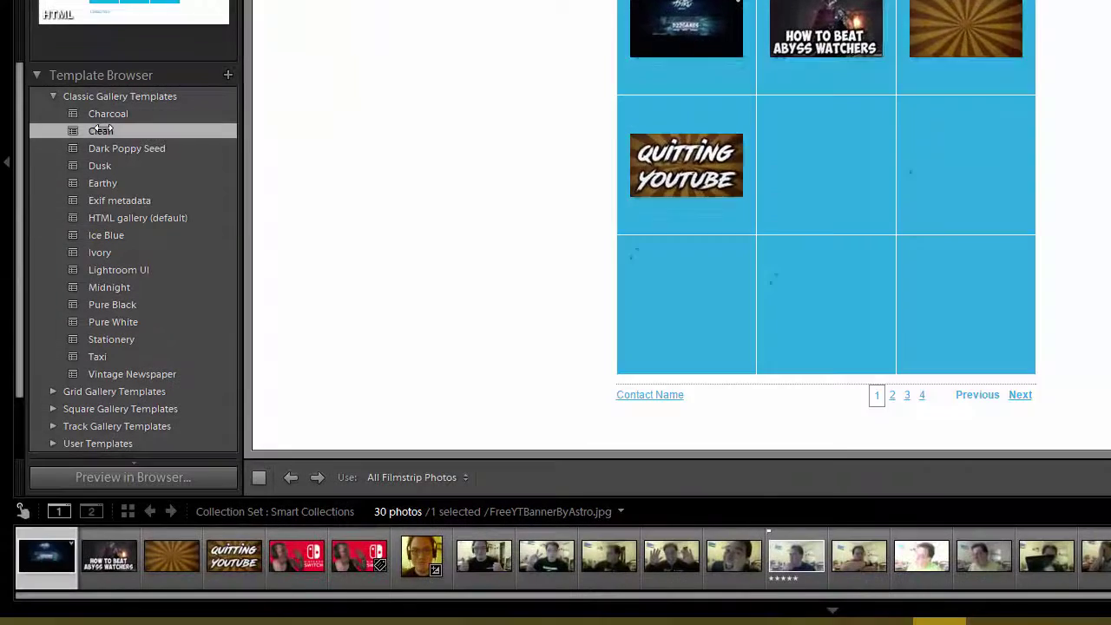
Step: Preview Ice Blue, Lightroom UI, Pure Black, Vintage Newspaper and Dusk, then apply Midnight
click(106, 236)
click(118, 270)
click(112, 305)
click(100, 373)
click(95, 166)
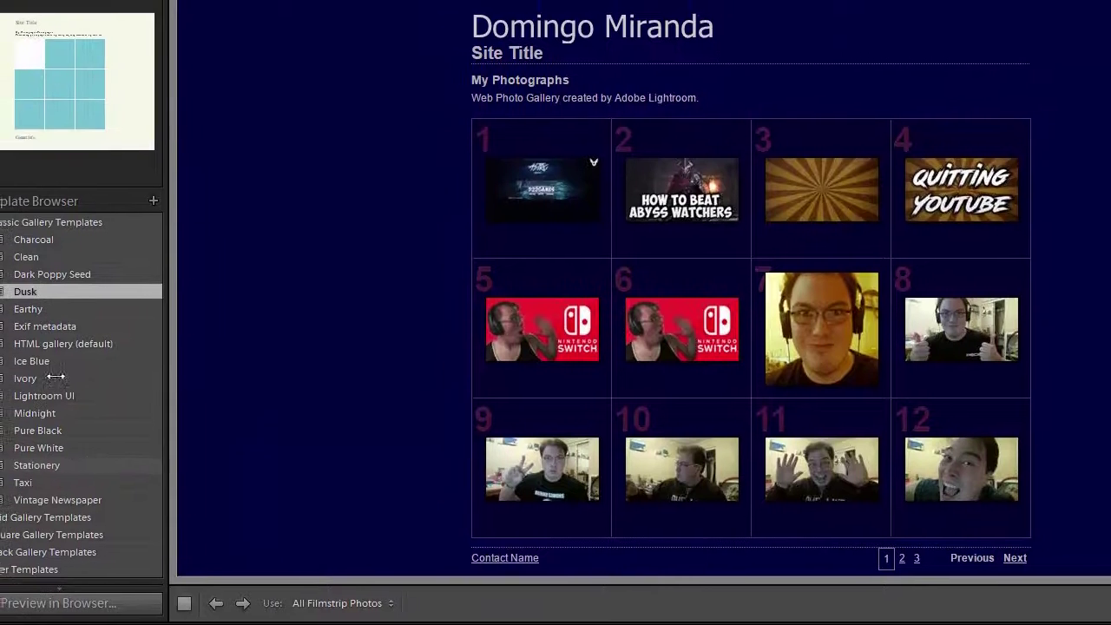
click(36, 413)
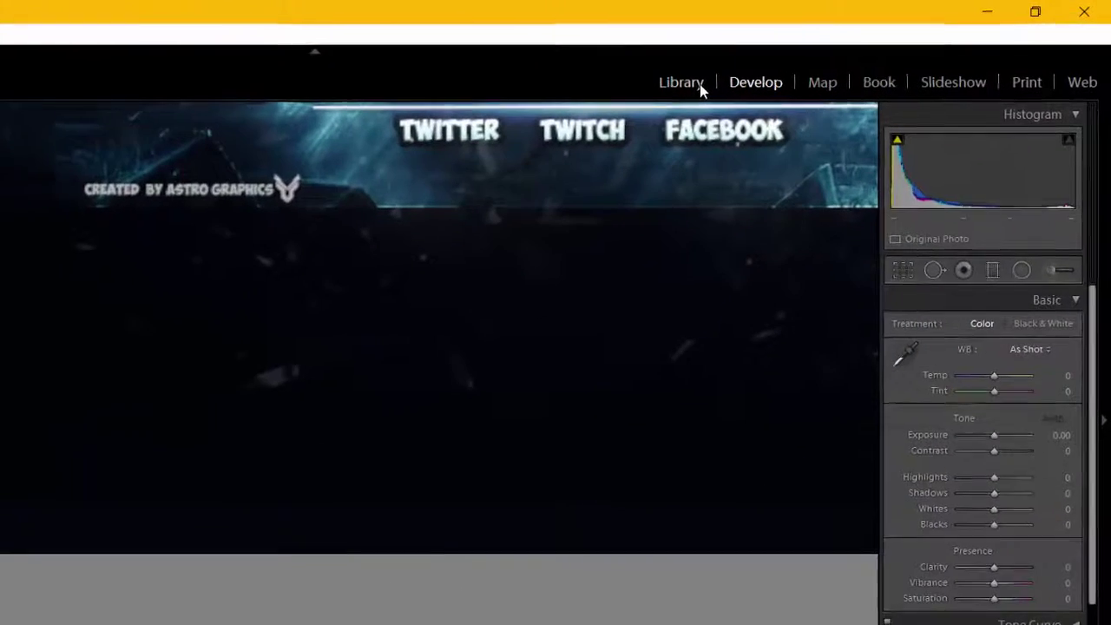
Step: In the Library, zoom the compared photos to 2:1, then switch to Survey view
click(694, 84)
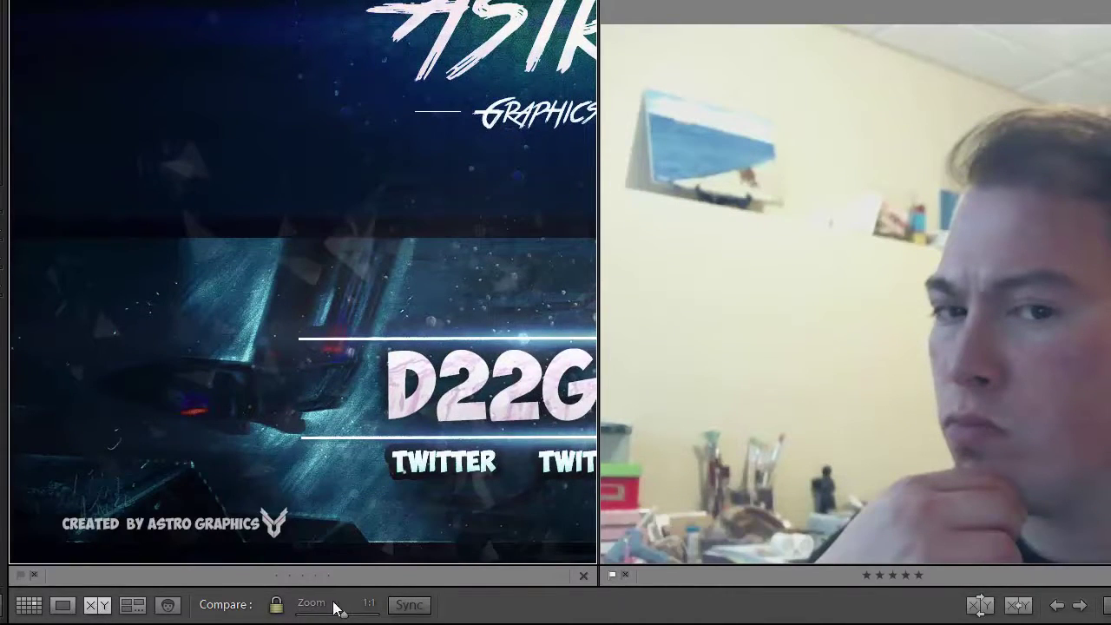
mouse_move(344, 617)
mouse_down()
mouse_move(324, 613)
mouse_move(351, 618)
mouse_move(335, 611)
mouse_up()
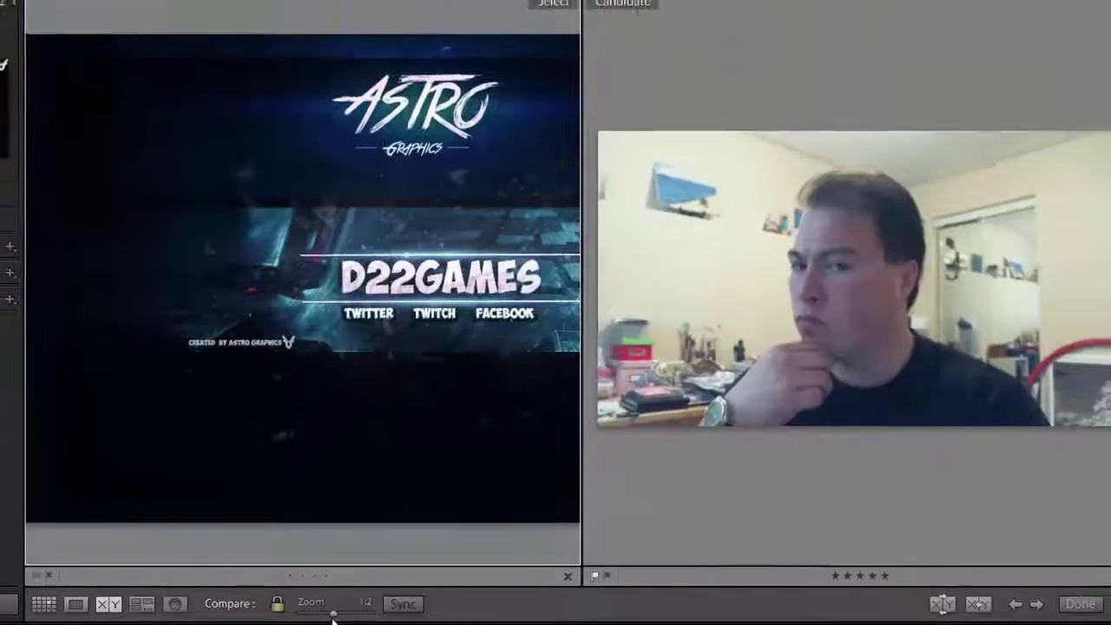
click(153, 608)
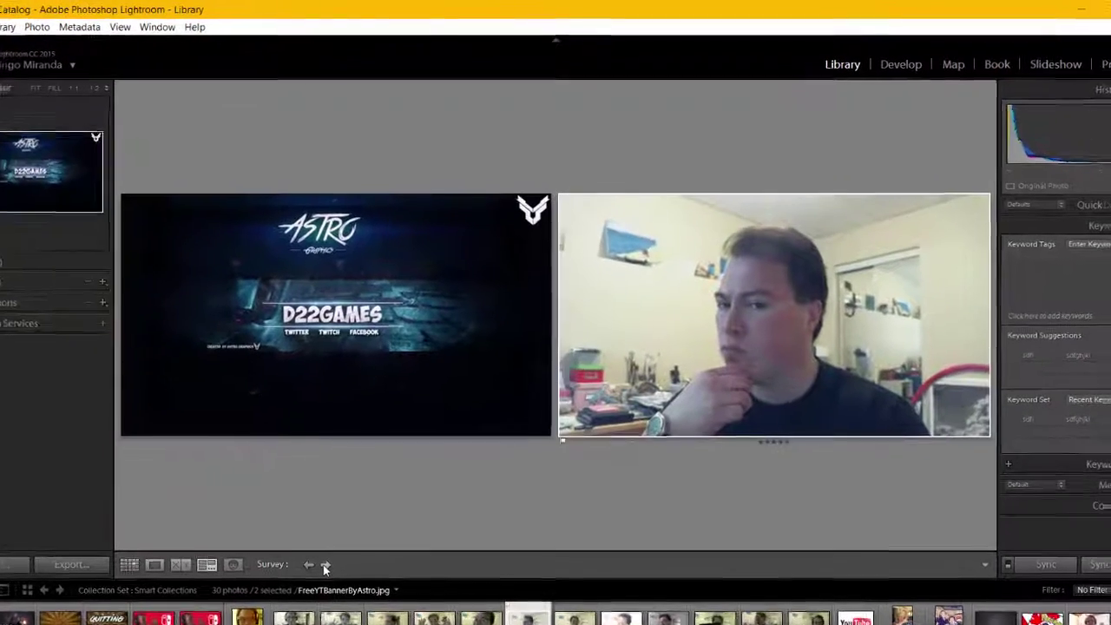
Step: Step between the survey photos, settling on Picture 10.jpg and its metadata
click(350, 503)
click(350, 502)
click(318, 577)
click(317, 578)
click(303, 577)
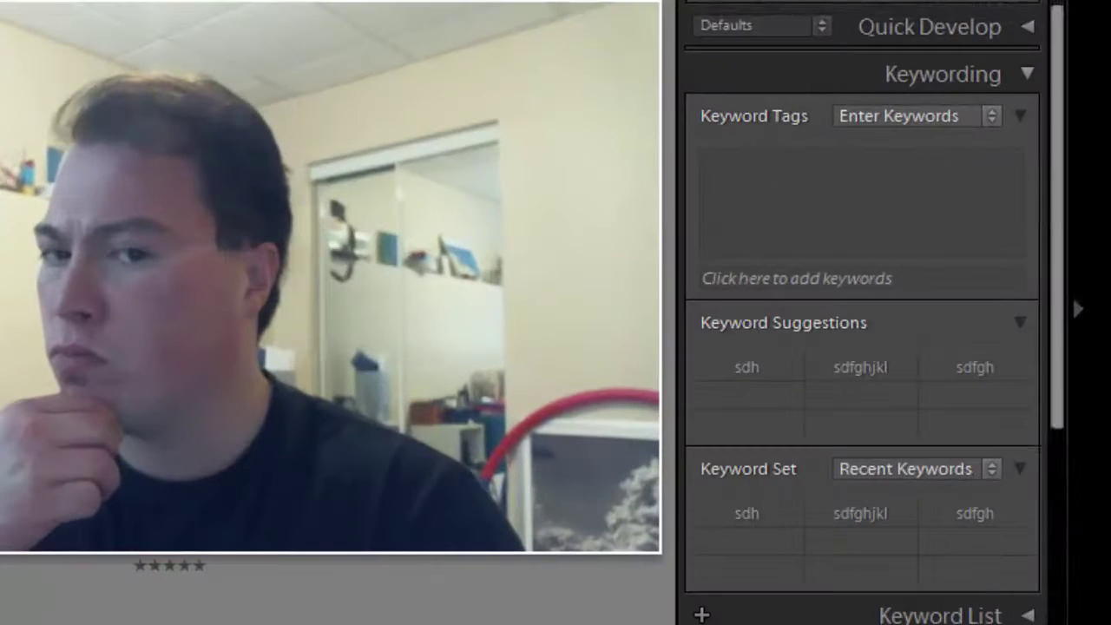
scroll(862, 312, down, 5)
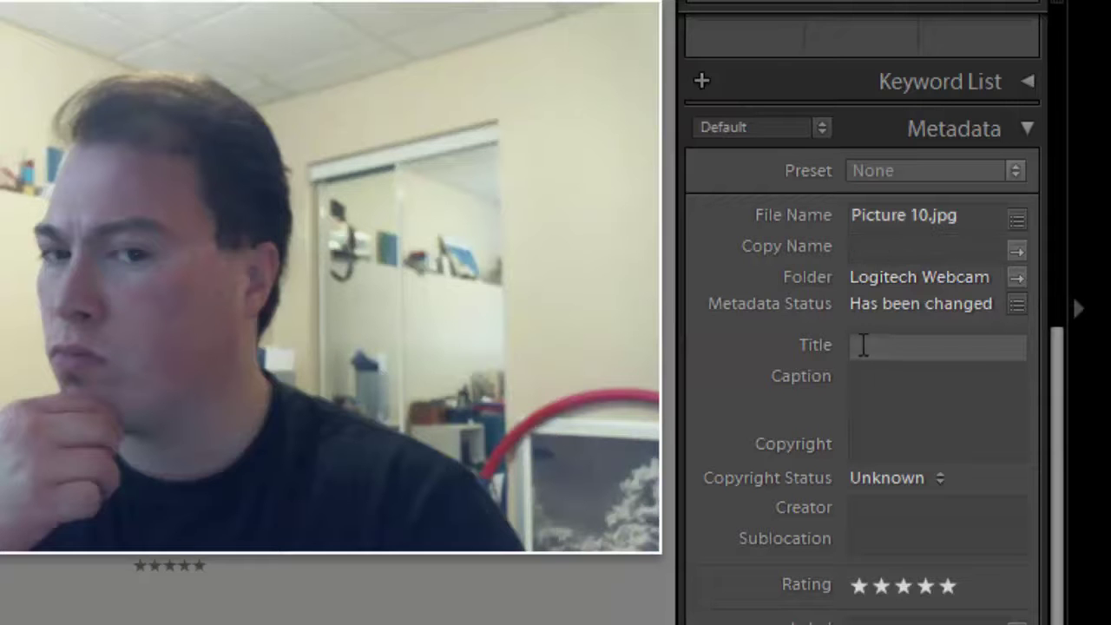
Step: Set Copyright Status to Public Domain and enter 'sghj' as the Sublocation
click(872, 475)
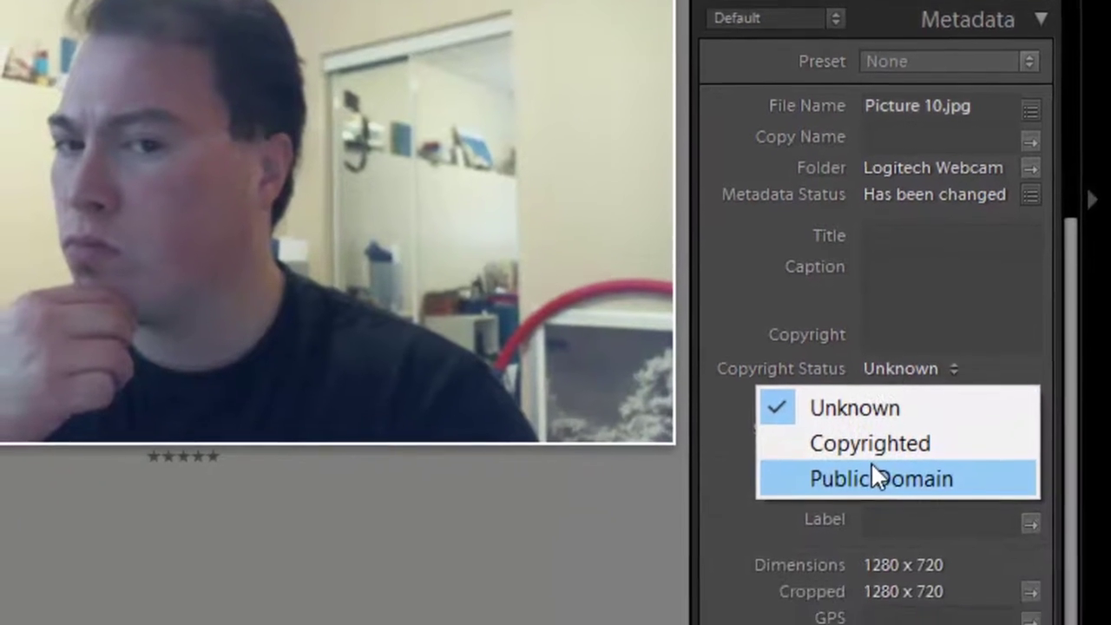
click(864, 587)
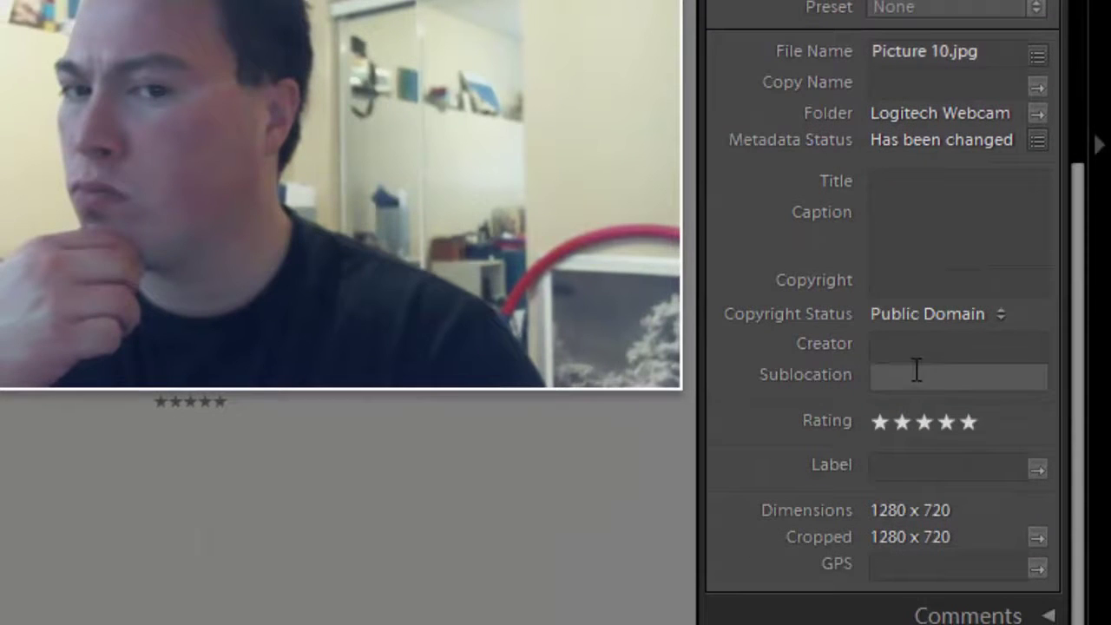
click(913, 371)
text(sghj)
key(Return)
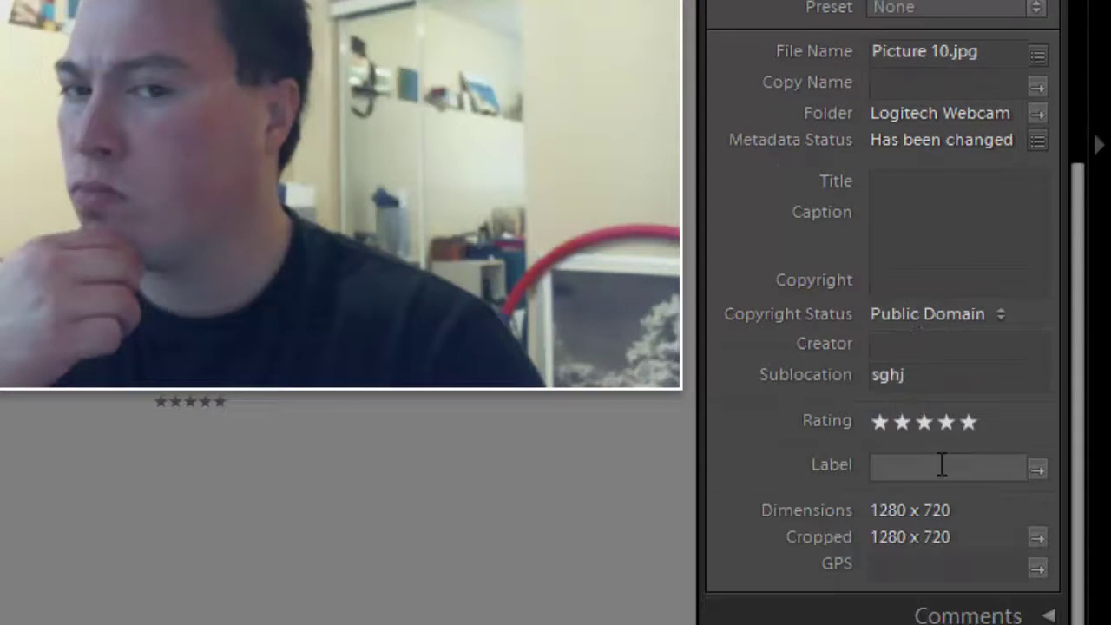
Step: Enter "afghj;'" as the Label, then begin editing the GPS field
click(942, 465)
text(afghj;')
key(Return)
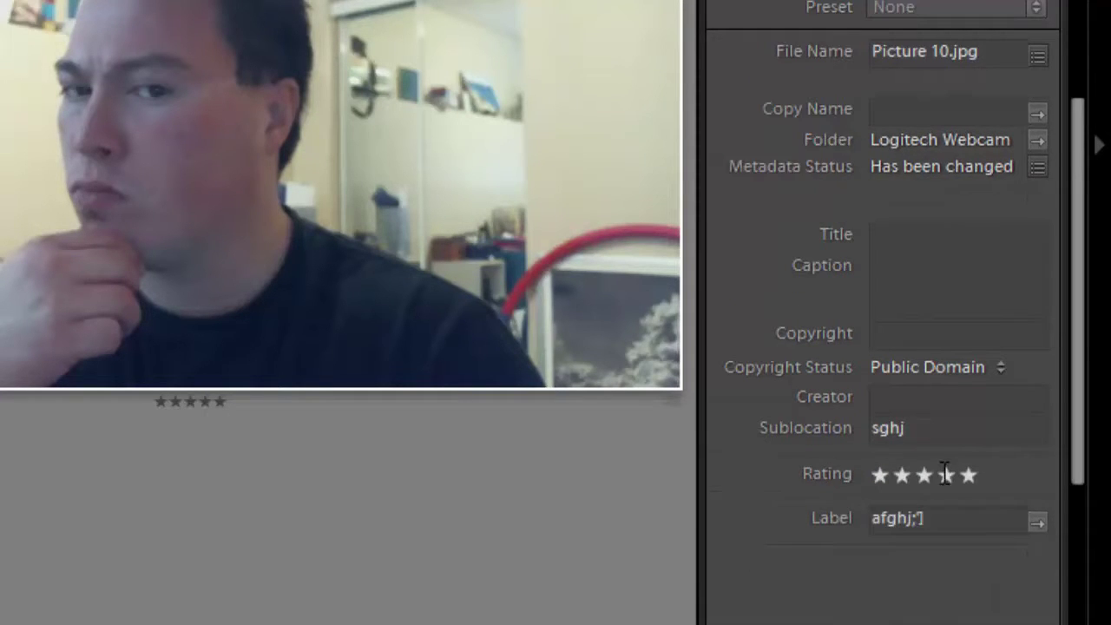
click(937, 567)
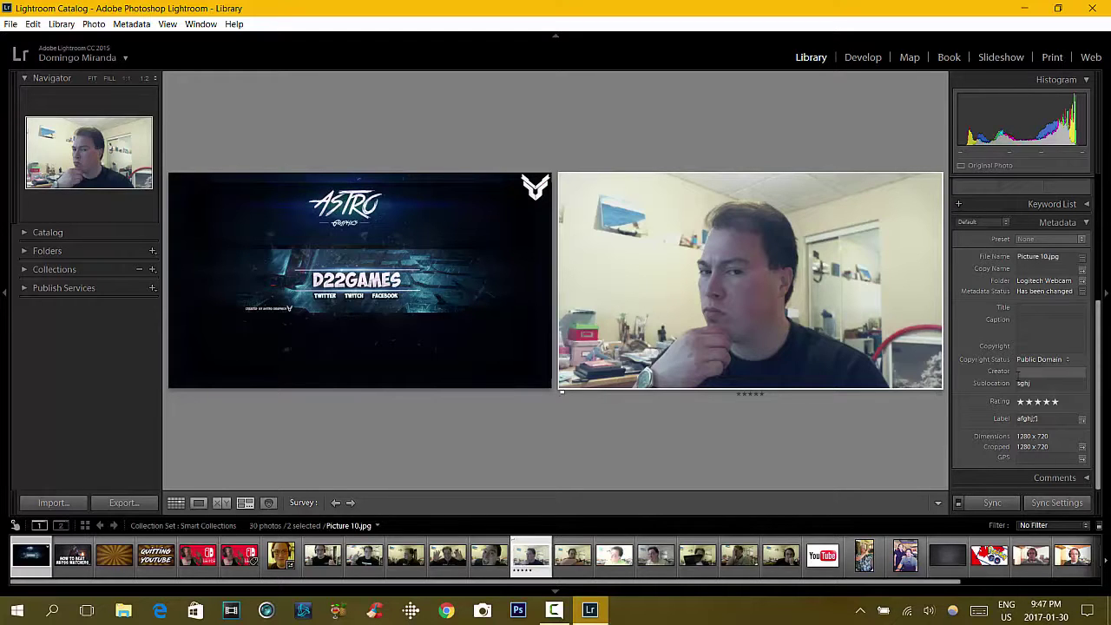
click(883, 57)
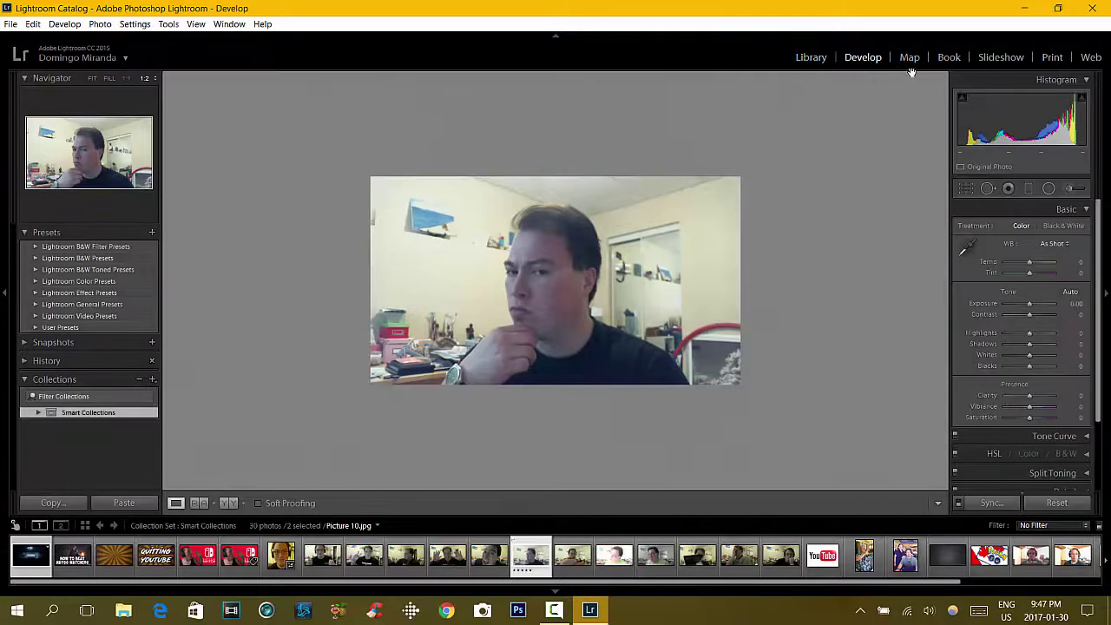
click(909, 57)
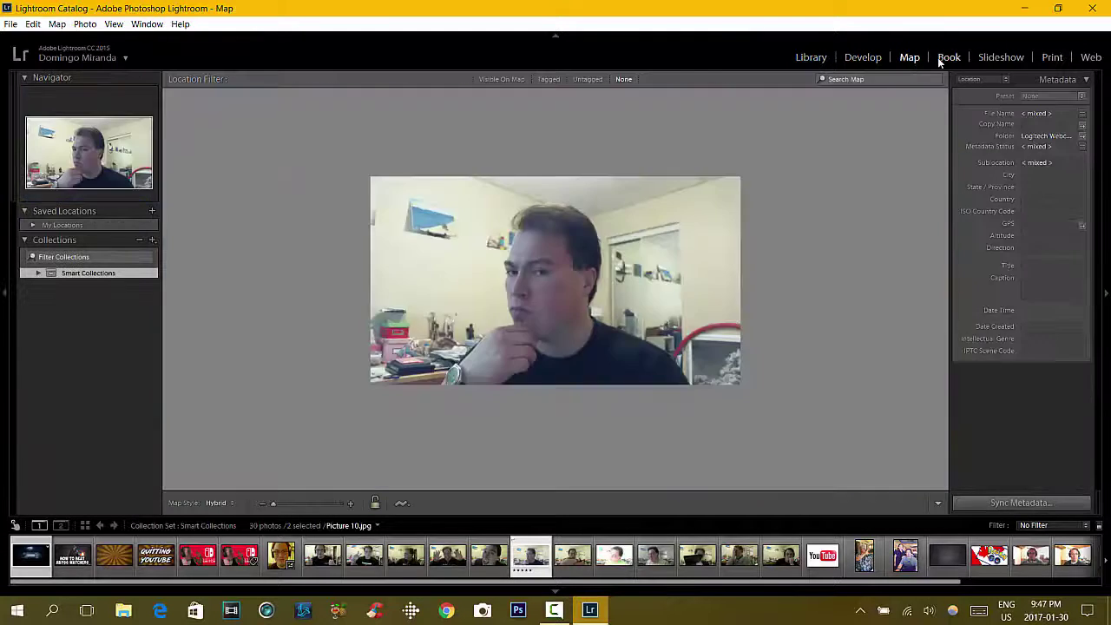
click(939, 57)
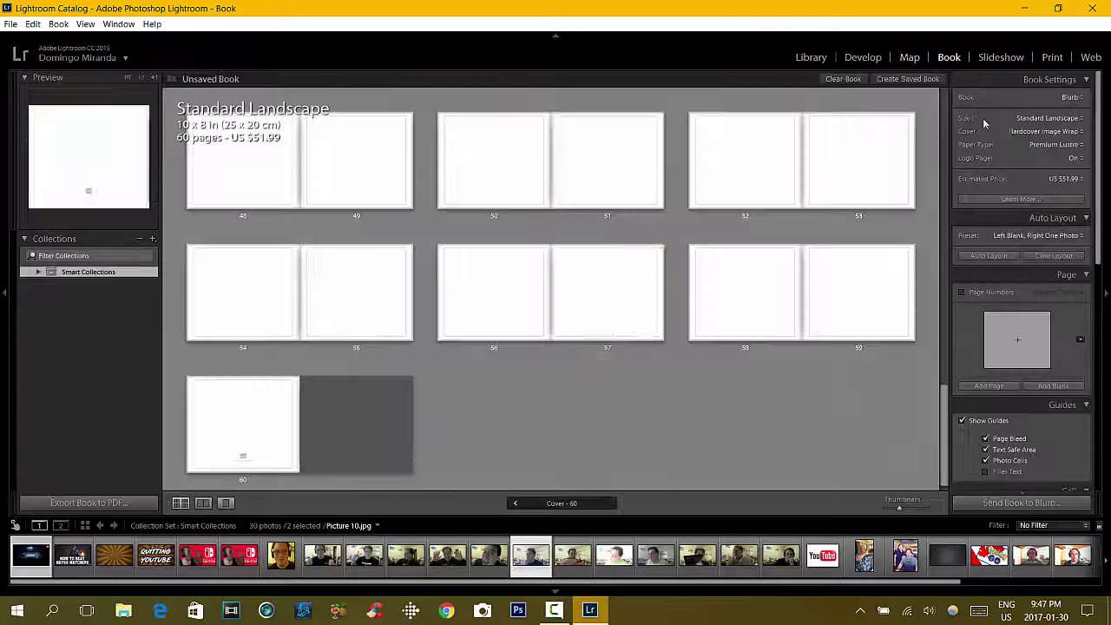
click(999, 58)
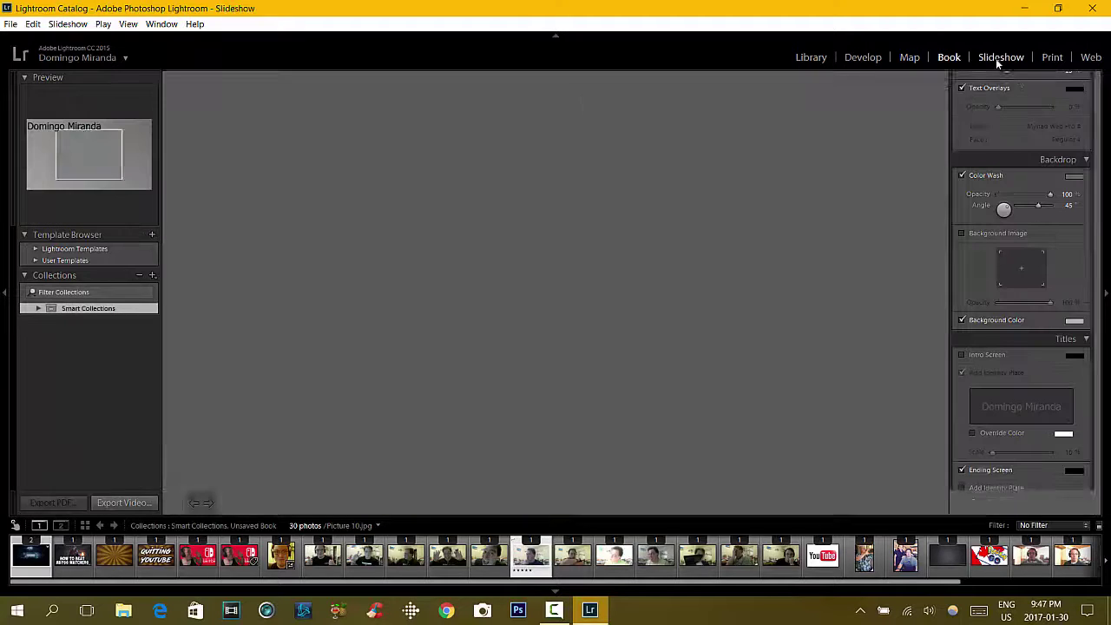
click(1051, 57)
click(1088, 59)
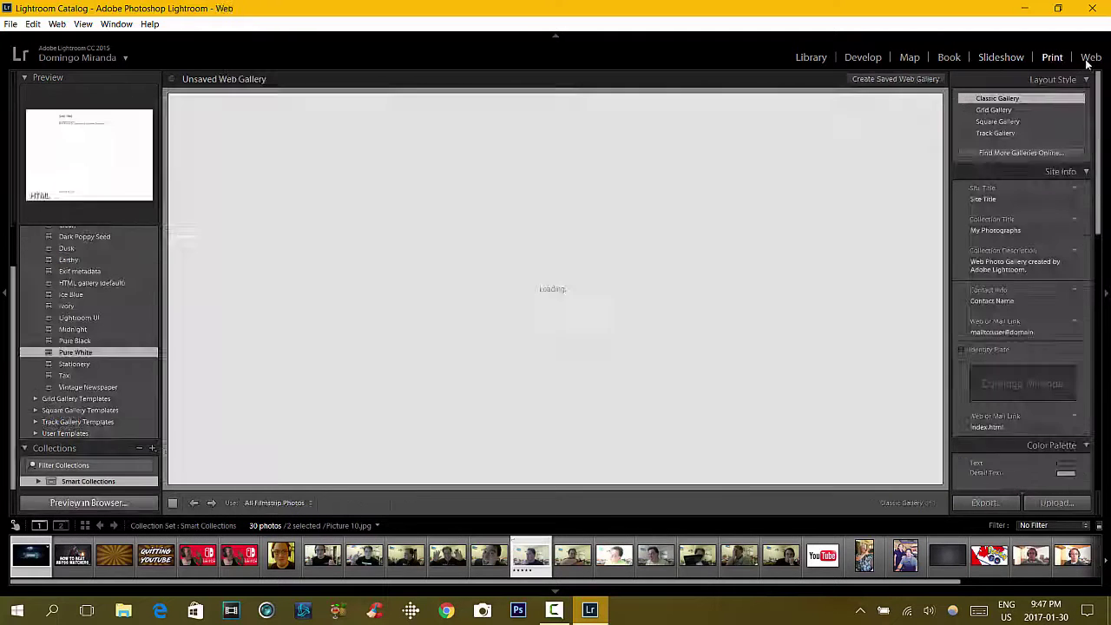
click(820, 58)
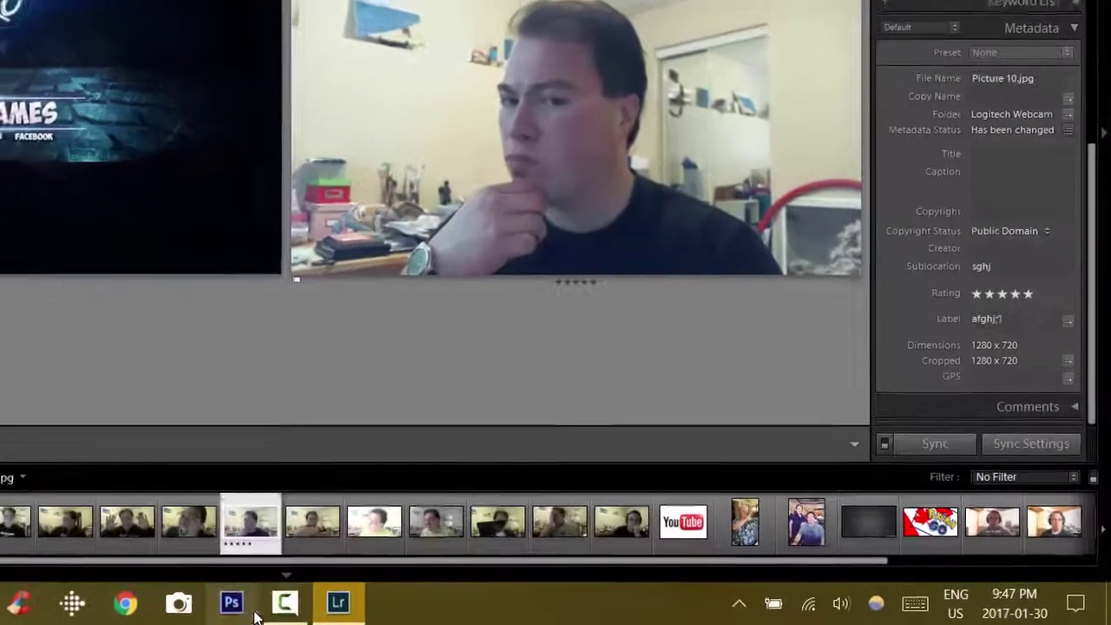
click(548, 616)
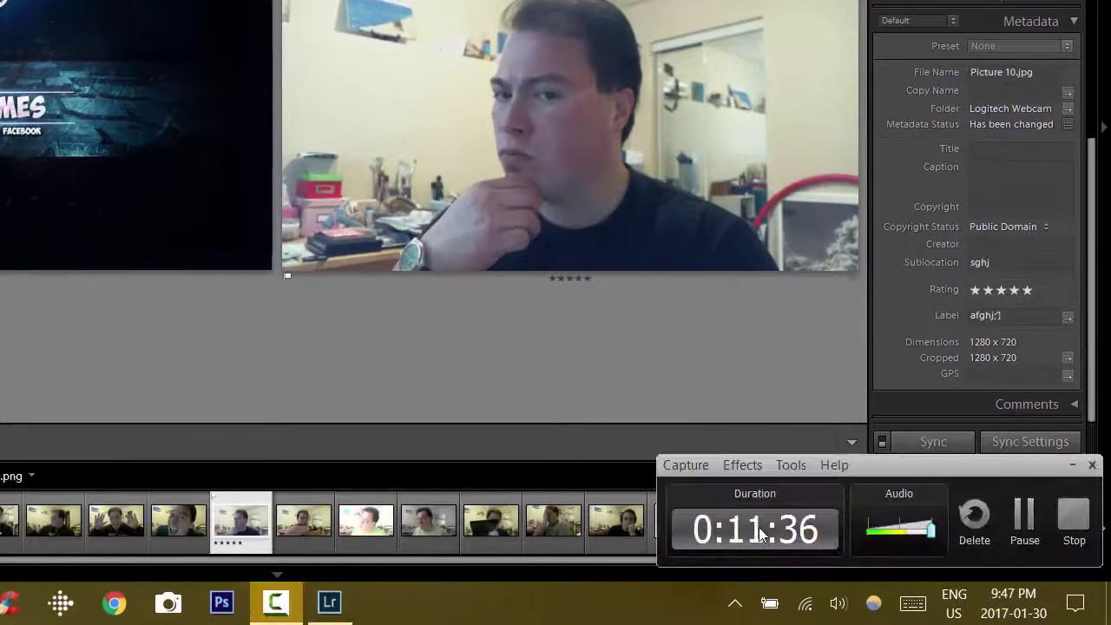